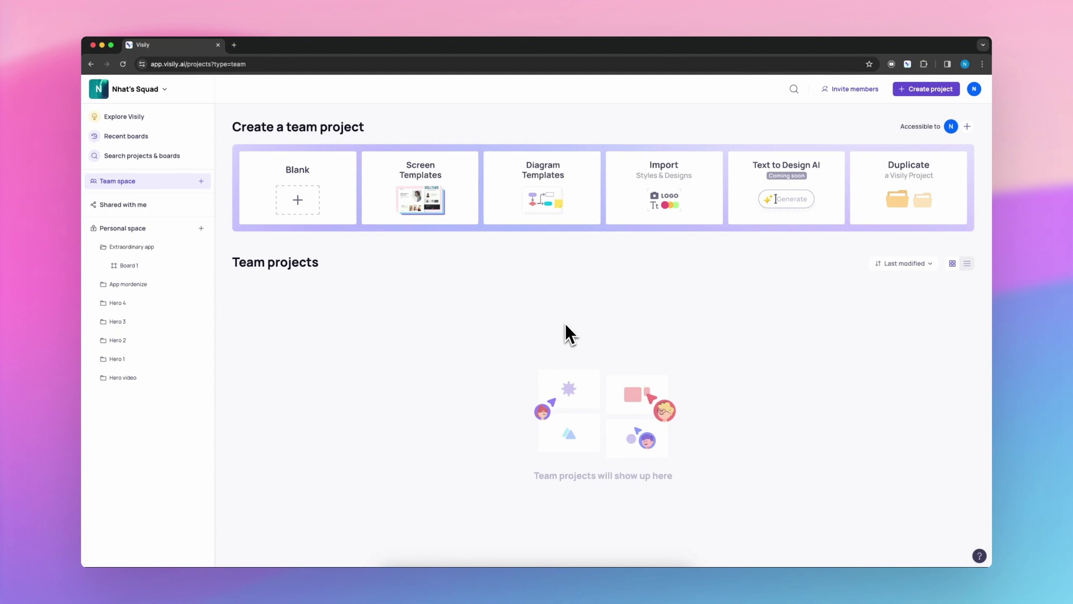
# Create a new team project board from the Generic Flowchart template in Diagram Templates.
pyautogui.click(566, 216)
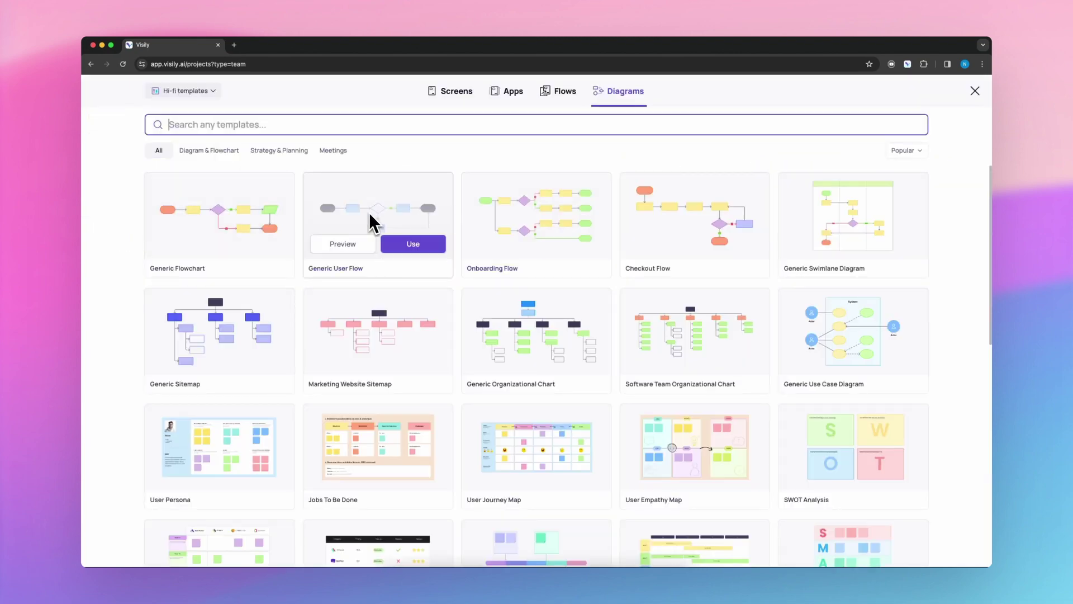
pyautogui.click(277, 239)
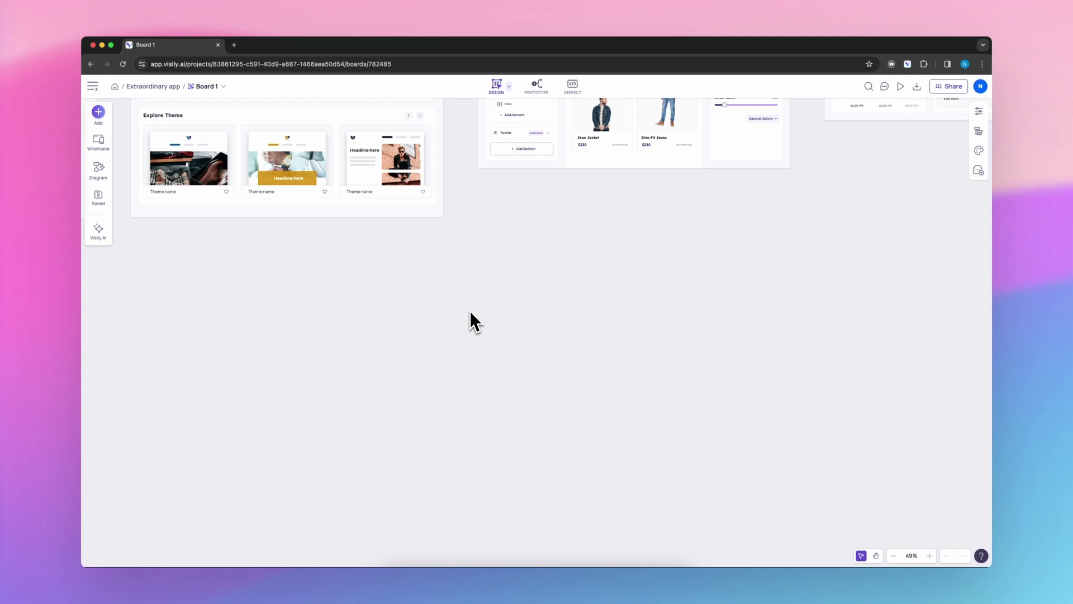
# From the Wireframe templates panel, open the full-screen gallery on Diagrams, filtered to Diagram & Flowchart.
pyautogui.click(100, 145)
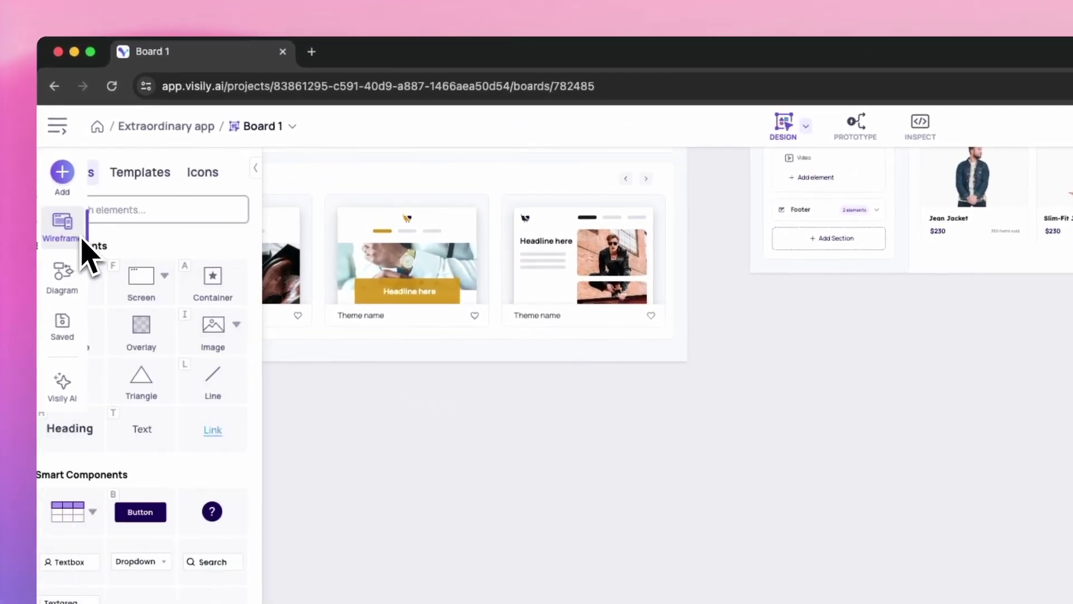
pyautogui.click(202, 174)
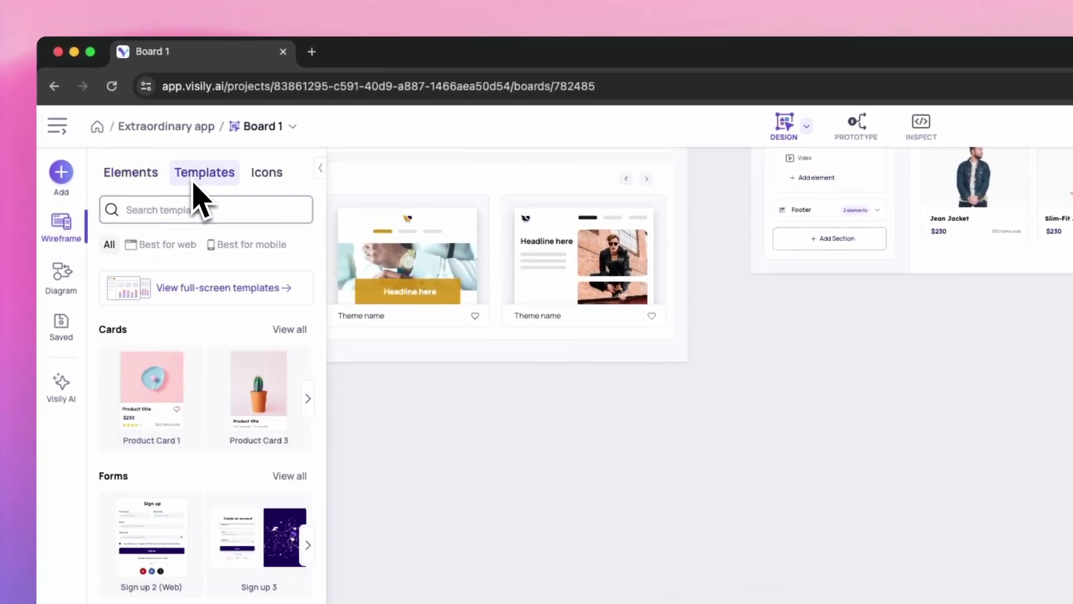
pyautogui.click(204, 308)
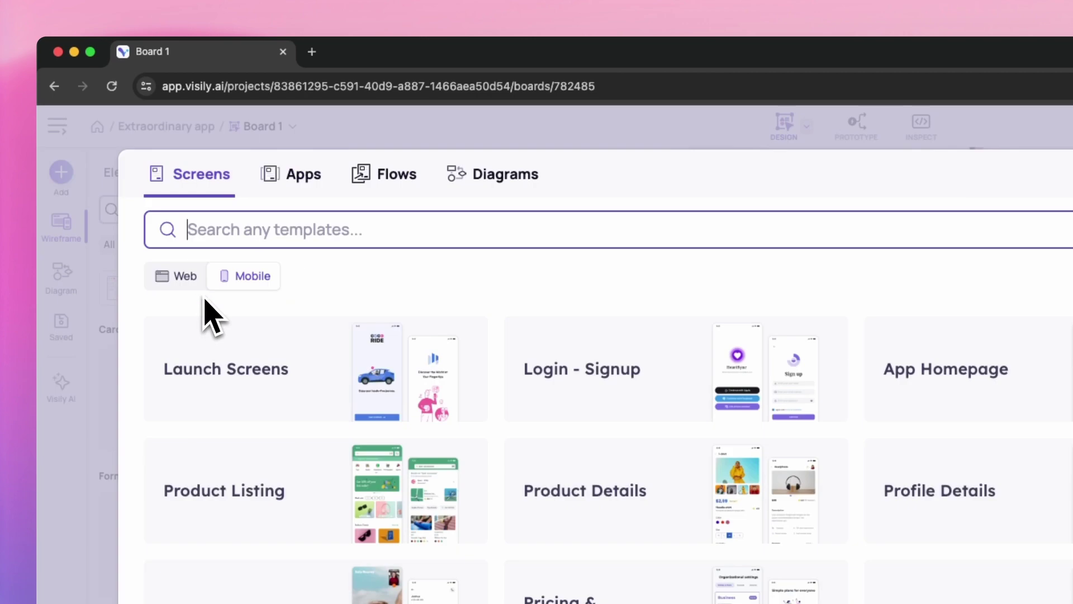
pyautogui.click(501, 174)
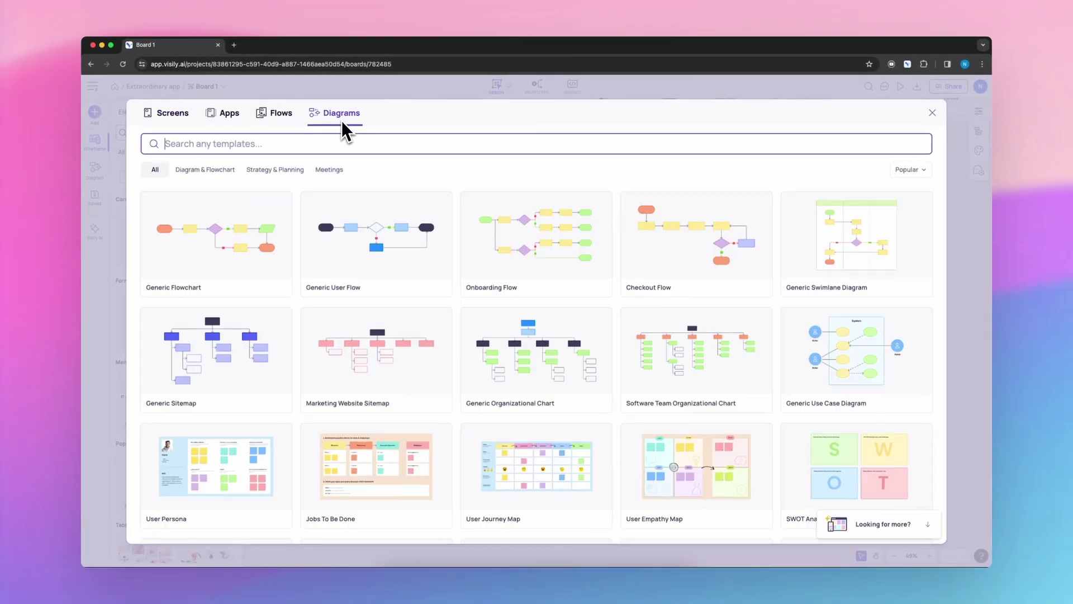
pyautogui.moveTo(600, 265)
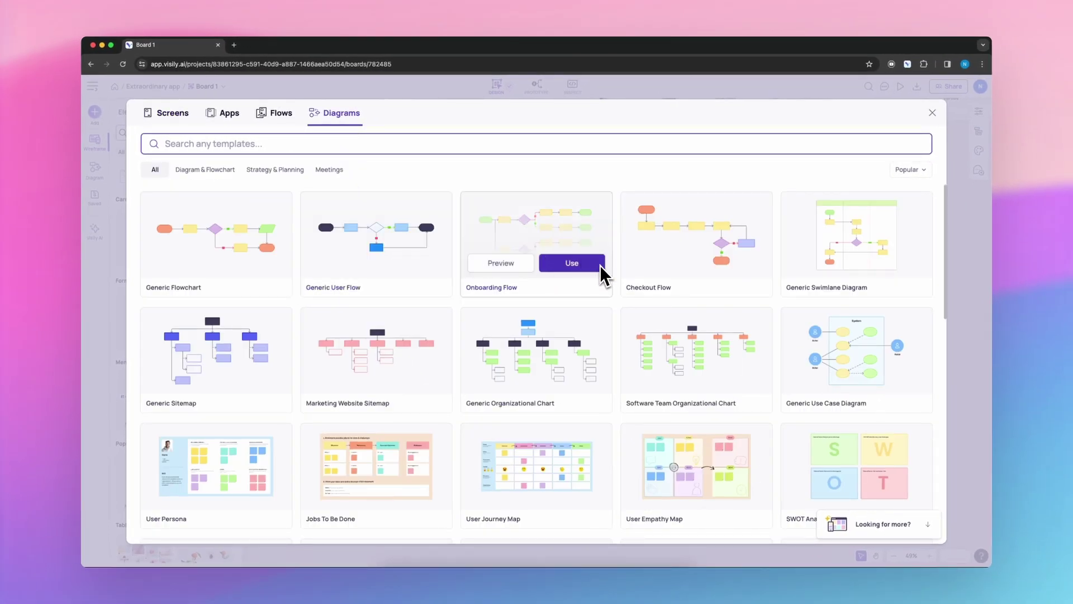
pyautogui.scroll(-5, 652, 368)
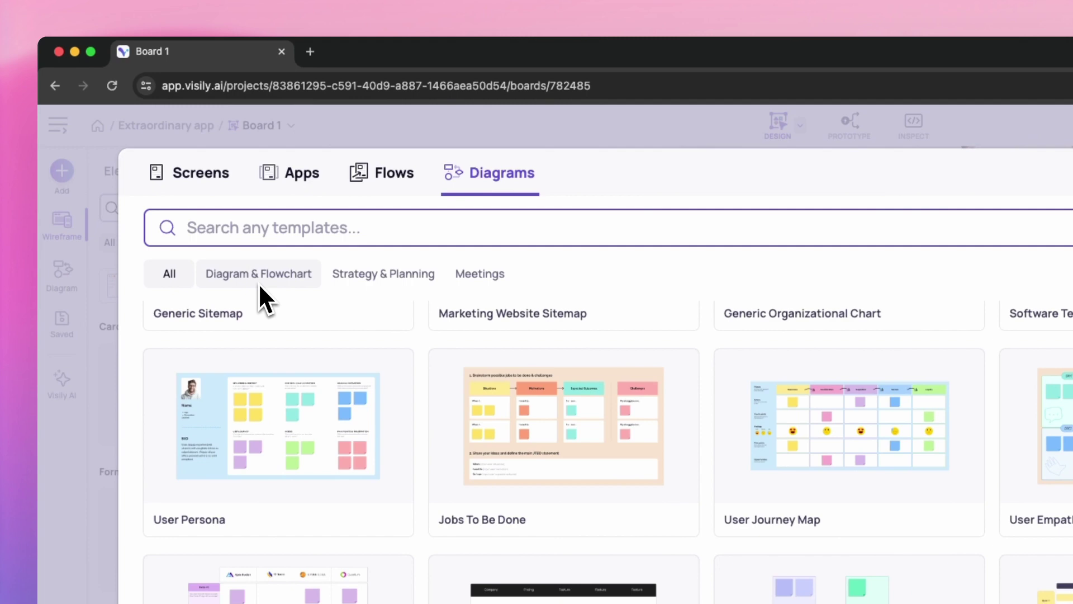
pyautogui.click(259, 280)
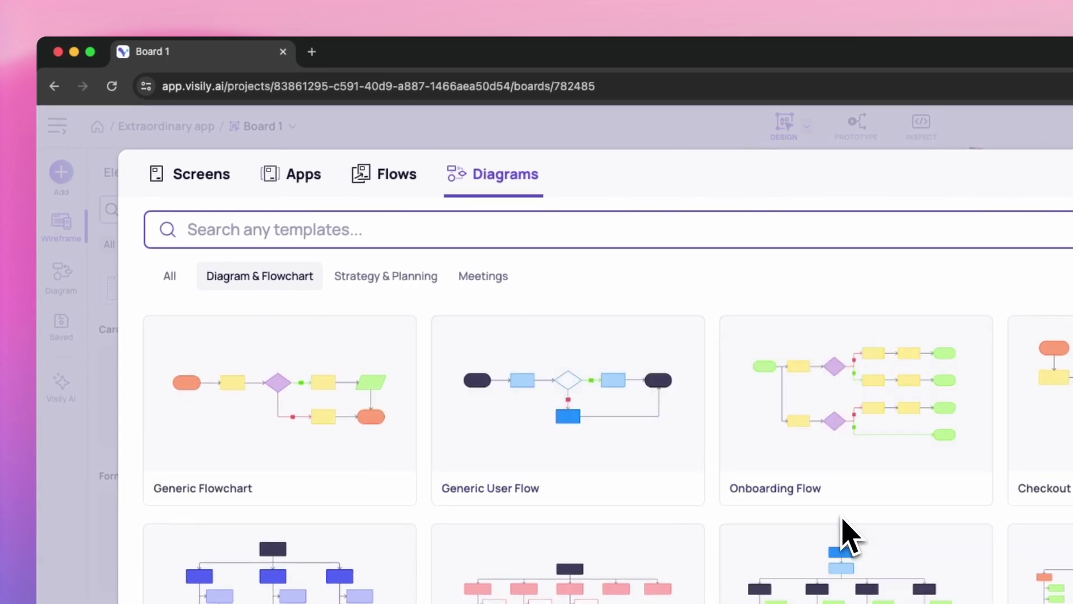
# Filter to Strategy & Planning and preview Checkout Flow, Software Team Organizational Chart and Onboarding Flow.
pyautogui.click(419, 279)
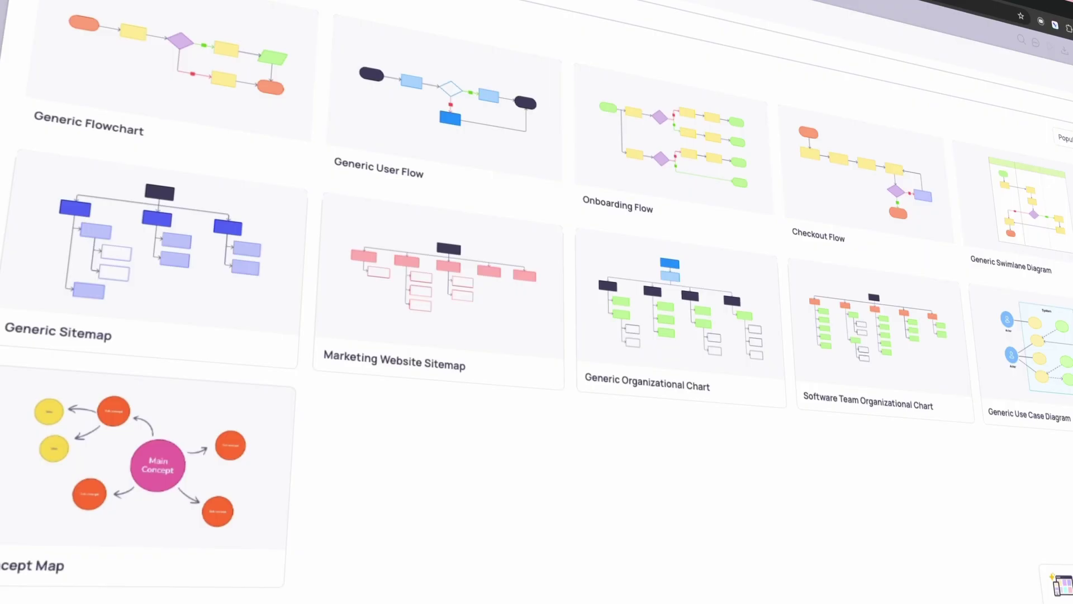
pyautogui.click(895, 173)
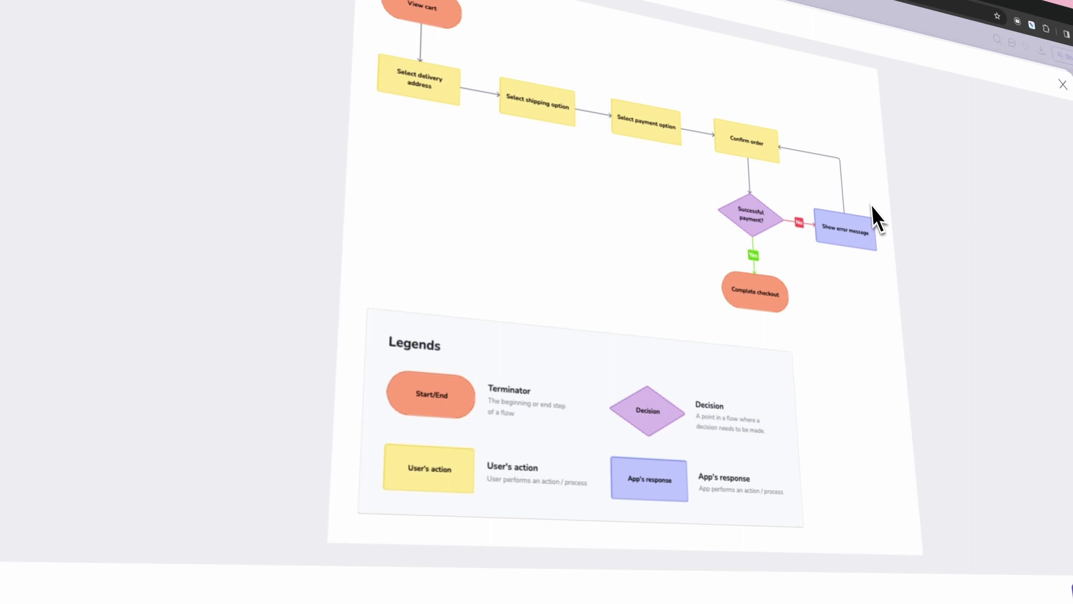
pyautogui.click(1050, 84)
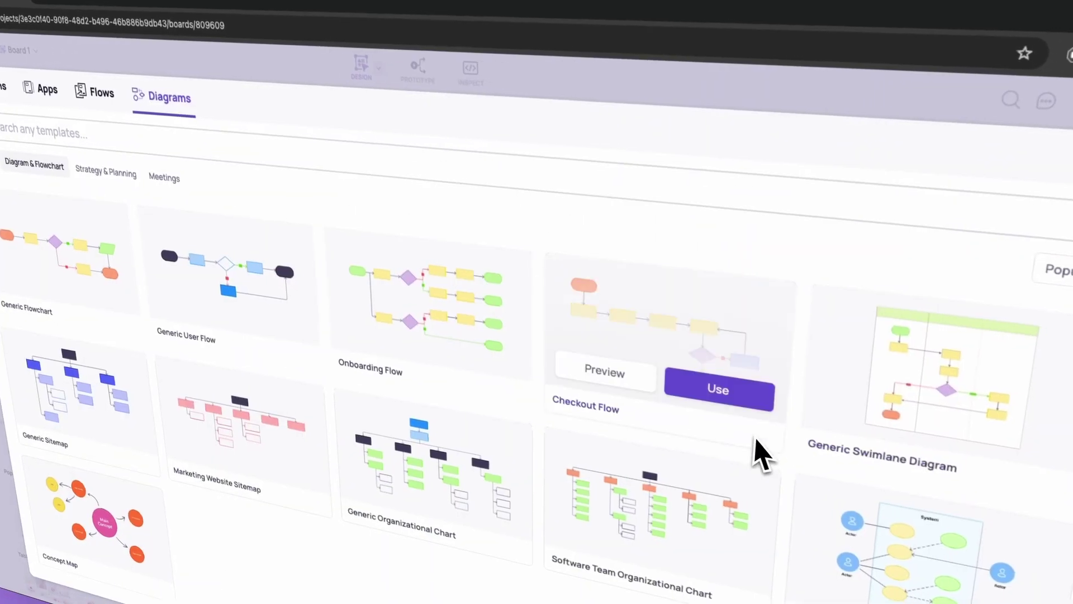
pyautogui.click(771, 364)
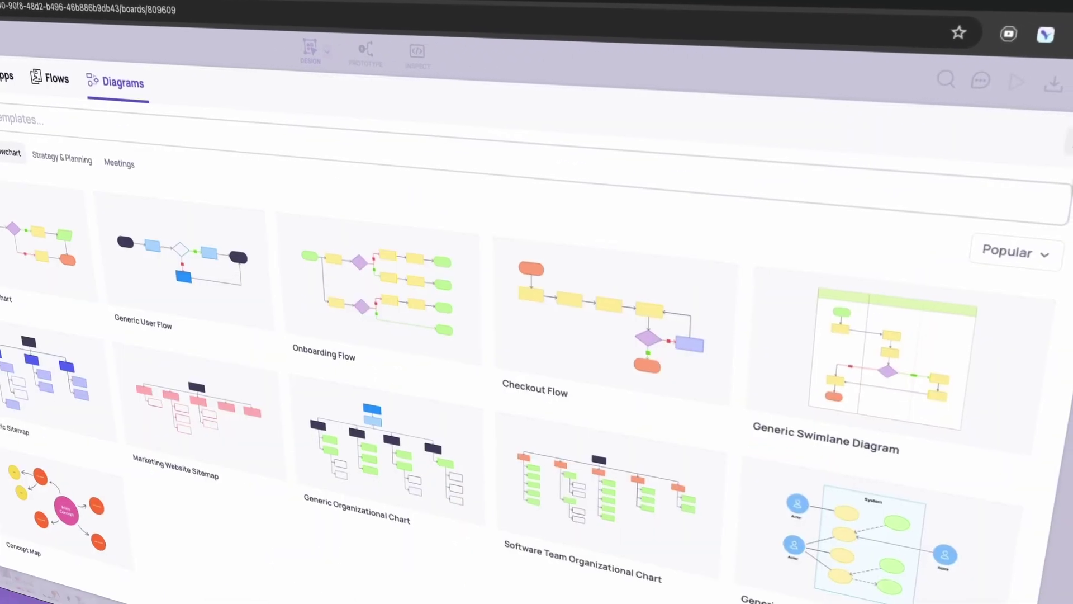
pyautogui.click(405, 286)
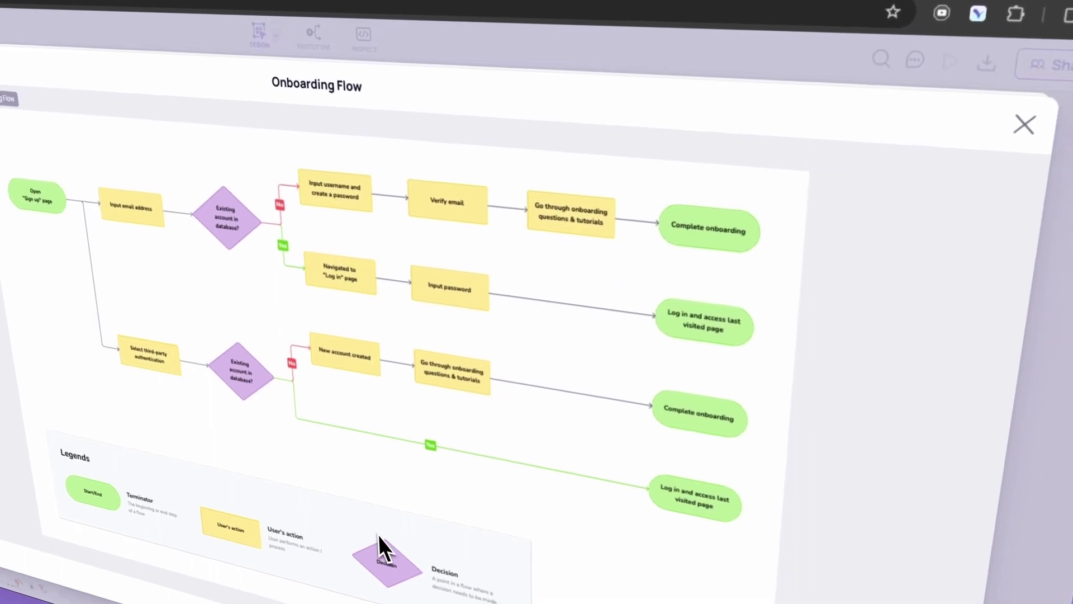
# Insert the Generic Flowchart and select its Start, Process and Decision shapes.
pyautogui.moveTo(472, 330)
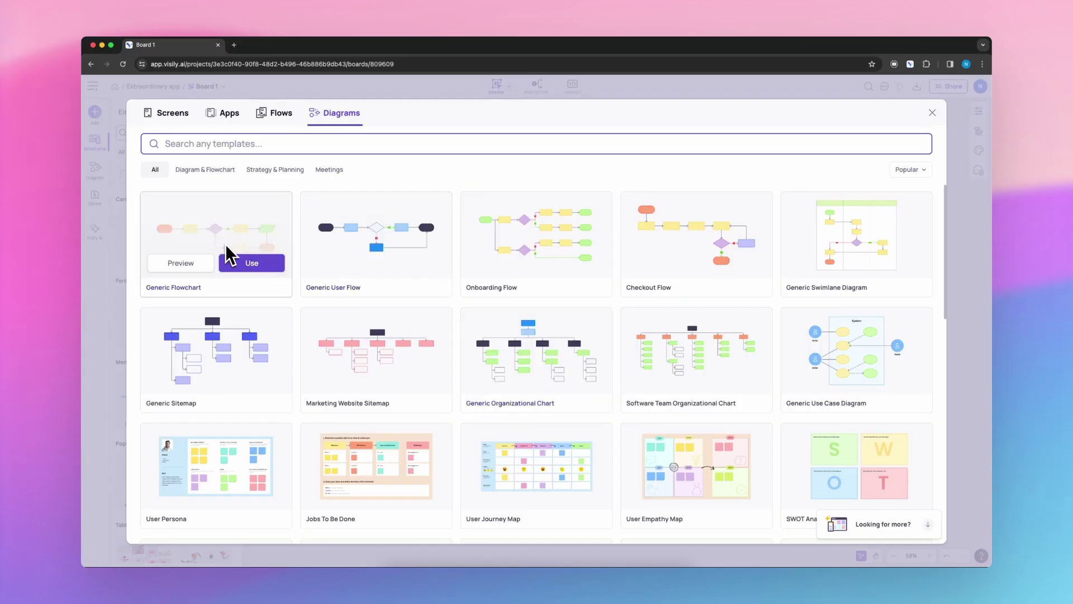
pyautogui.click(237, 262)
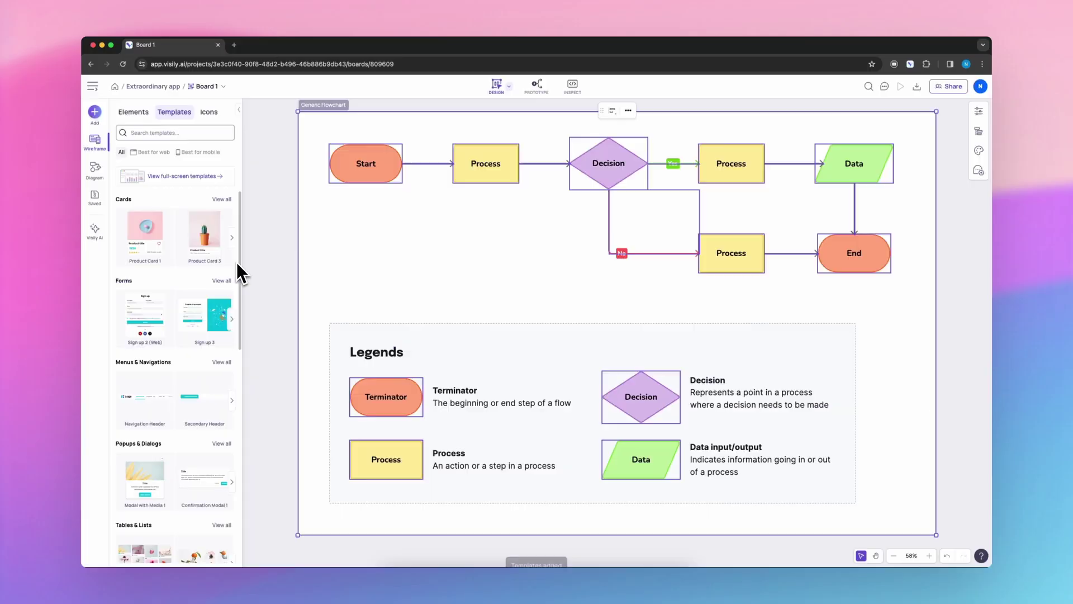
pyautogui.click(272, 262)
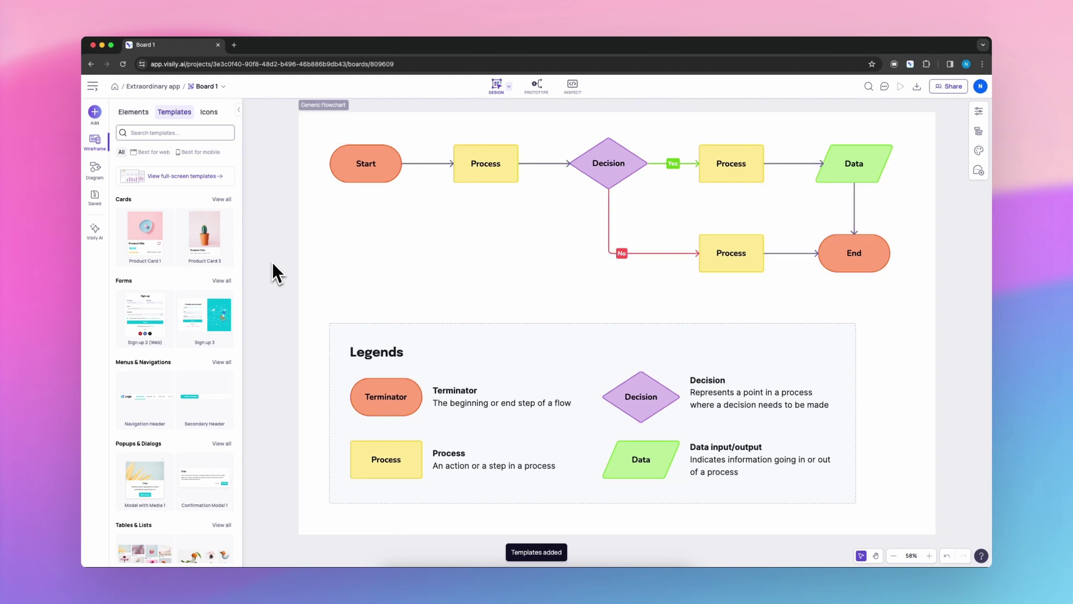
pyautogui.click(366, 179)
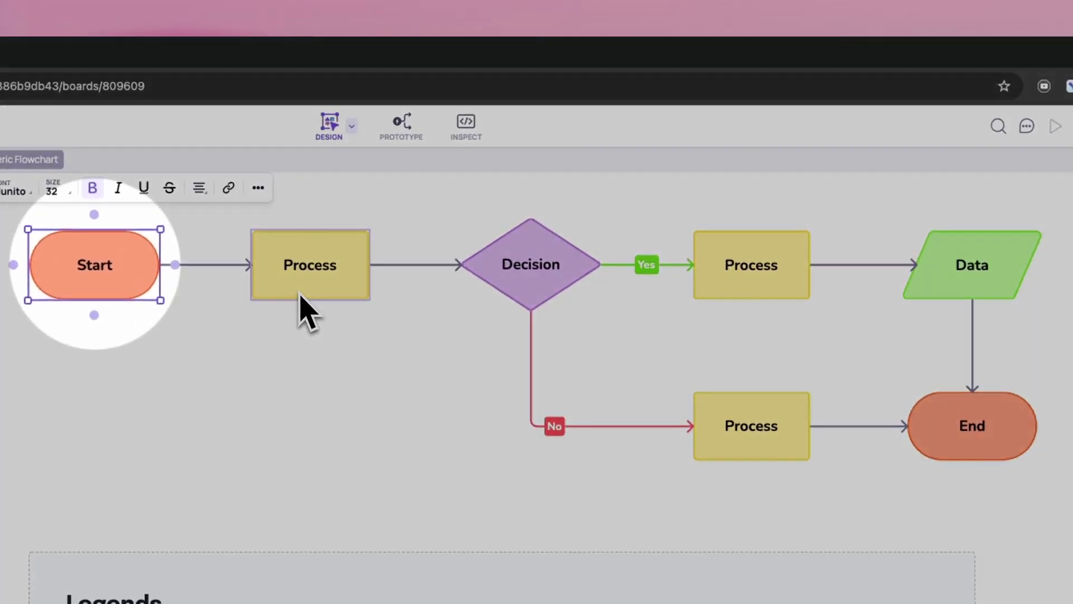
pyautogui.click(481, 181)
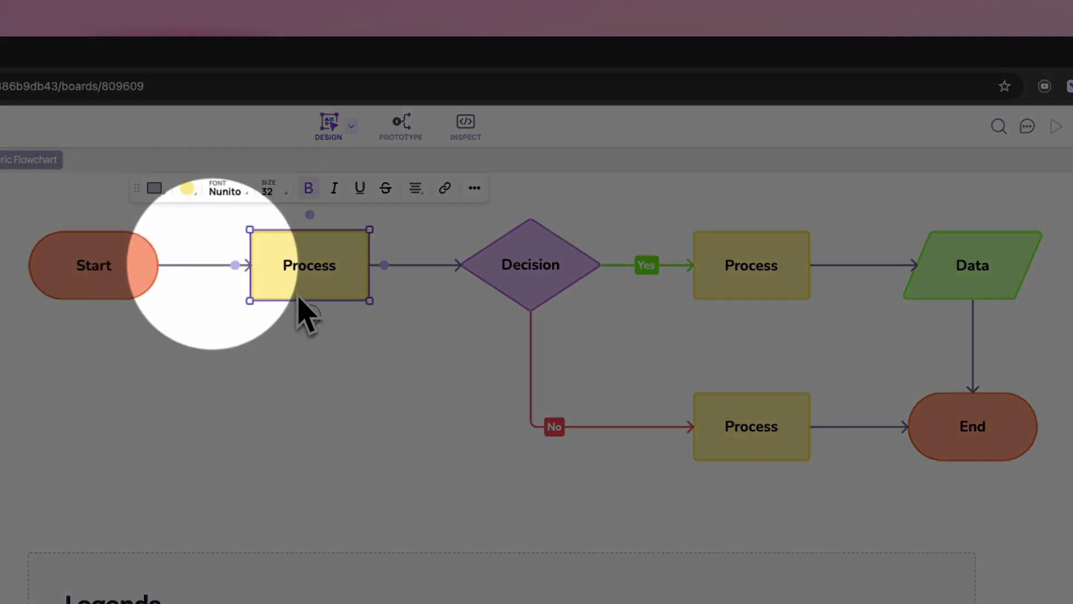
pyautogui.click(544, 304)
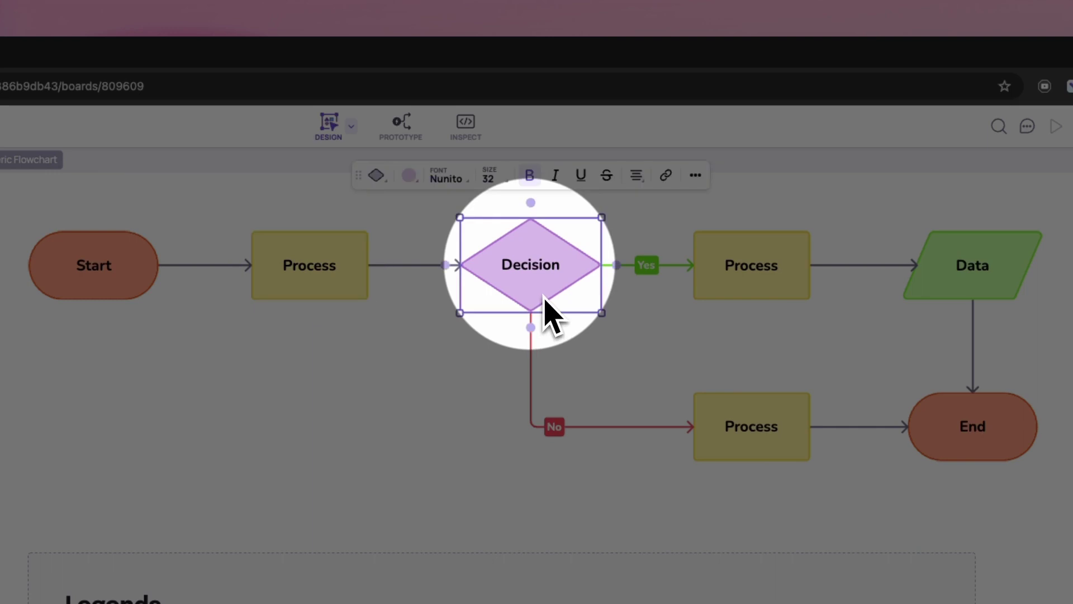
# Inspect the Data legend entry and the No, Yes, Process-to-End, Process-to-Data and Data-to-End connectors.
pyautogui.click(932, 302)
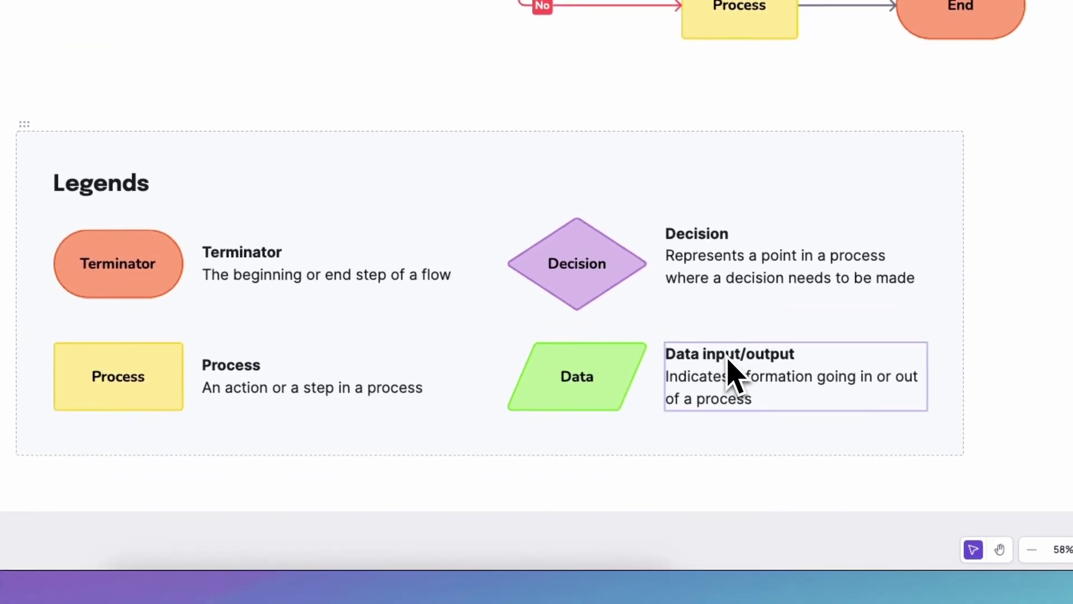
pyautogui.click(596, 146)
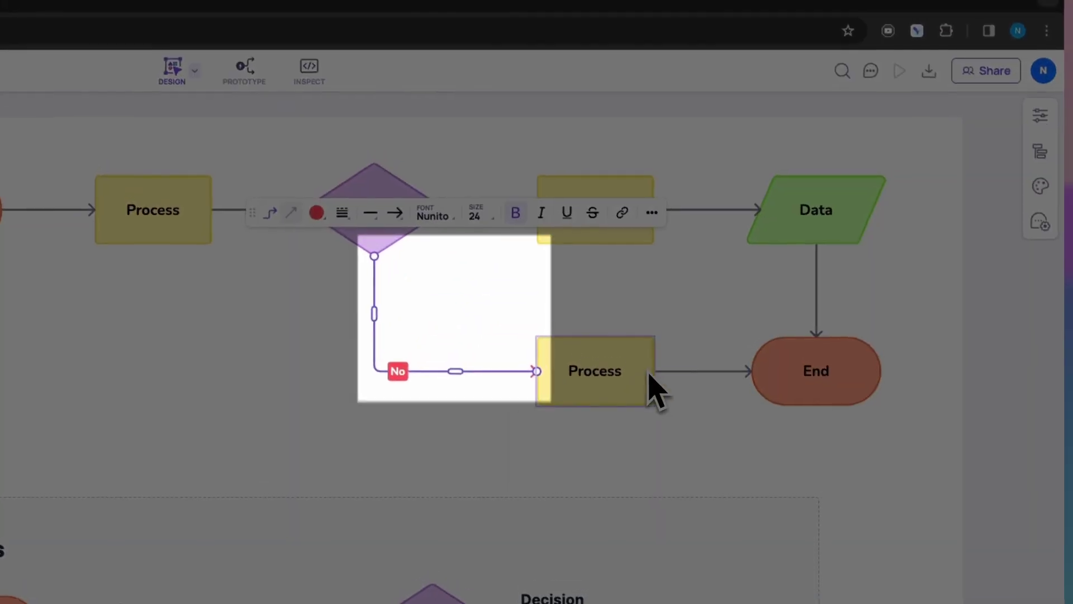
pyautogui.click(677, 373)
pyautogui.click(517, 214)
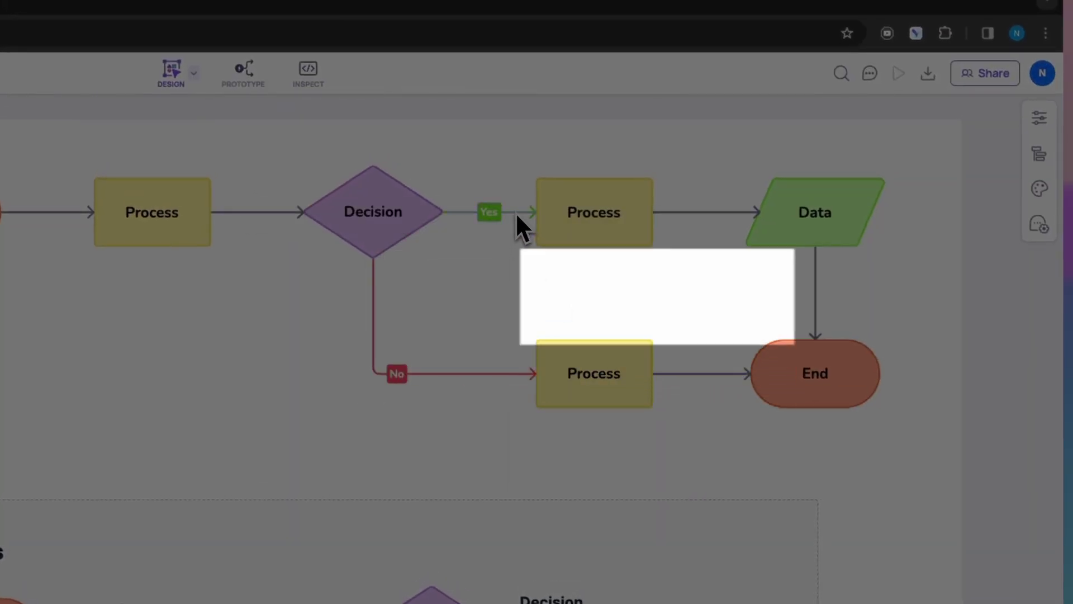
pyautogui.click(698, 213)
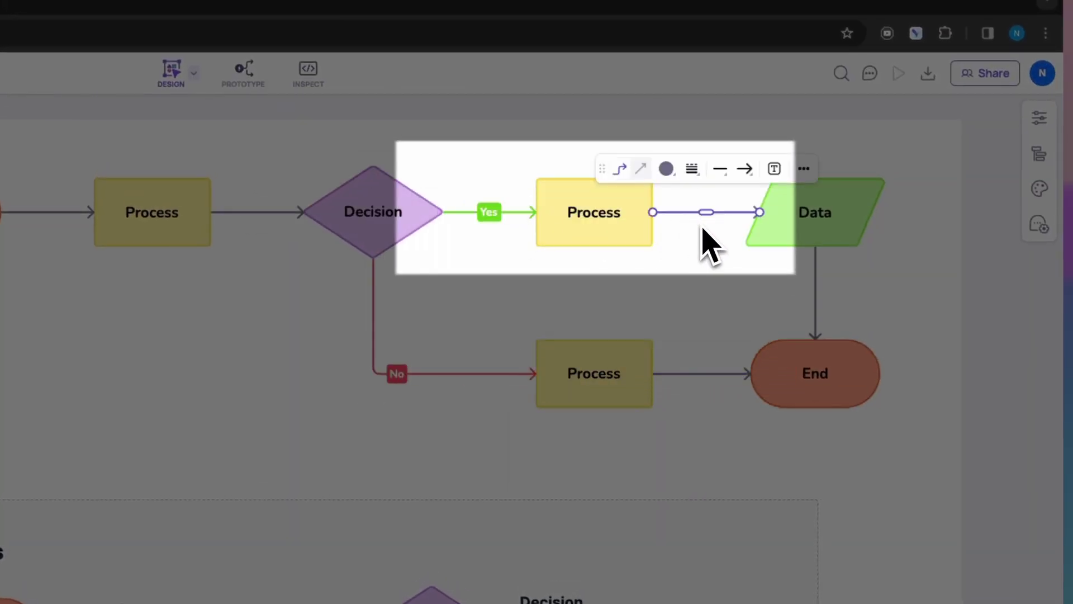
pyautogui.click(814, 289)
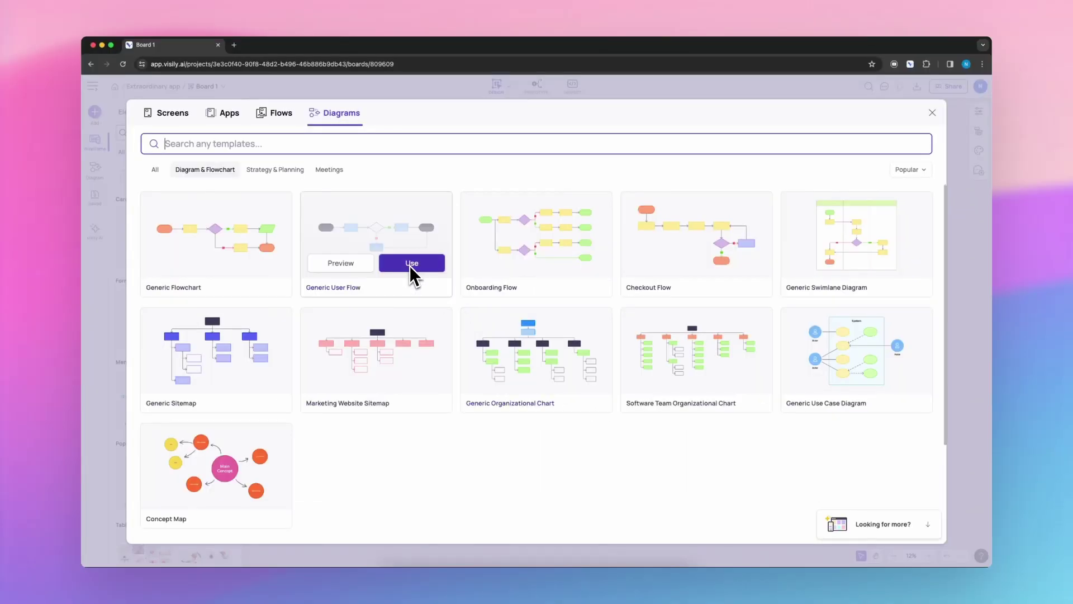
# Insert the Generic User Flow, Onboarding Flow and Checkout Flow templates, then pan to view them.
pyautogui.click(408, 264)
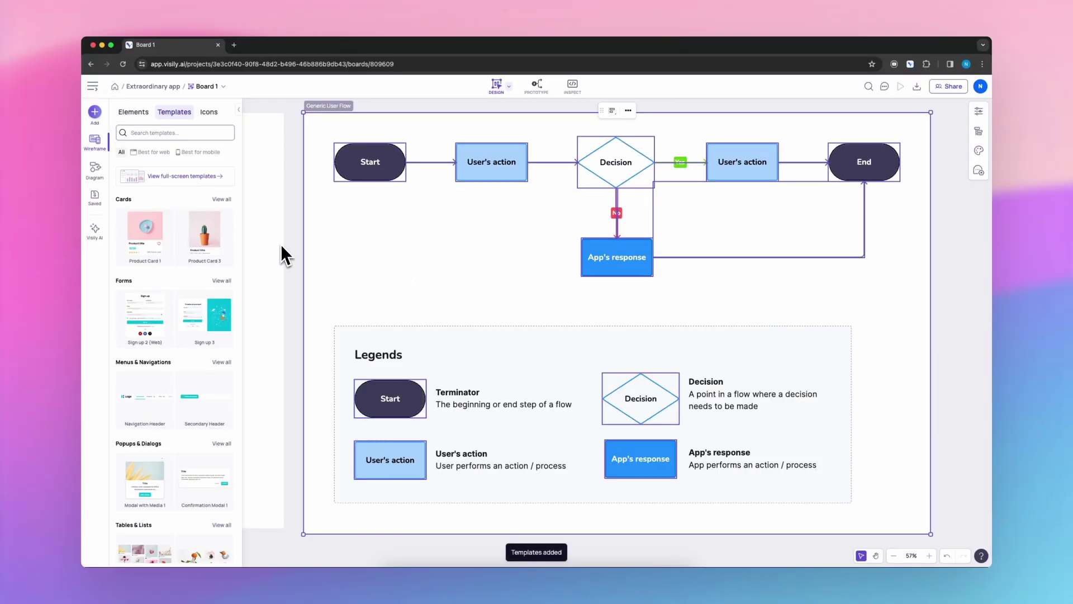
pyautogui.click(219, 176)
pyautogui.click(559, 271)
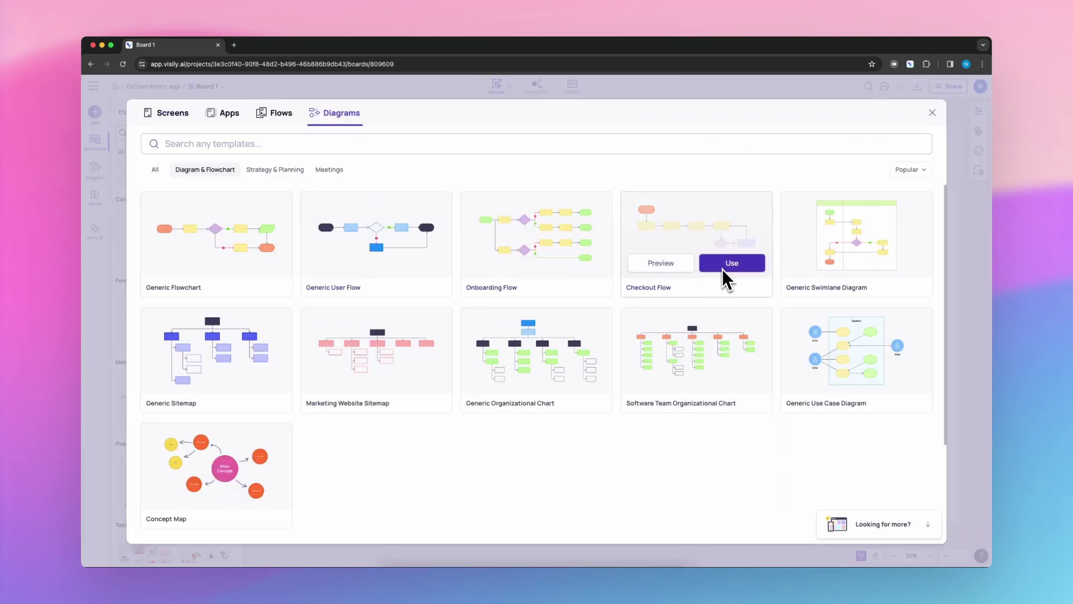
pyautogui.click(721, 269)
pyautogui.click(878, 356)
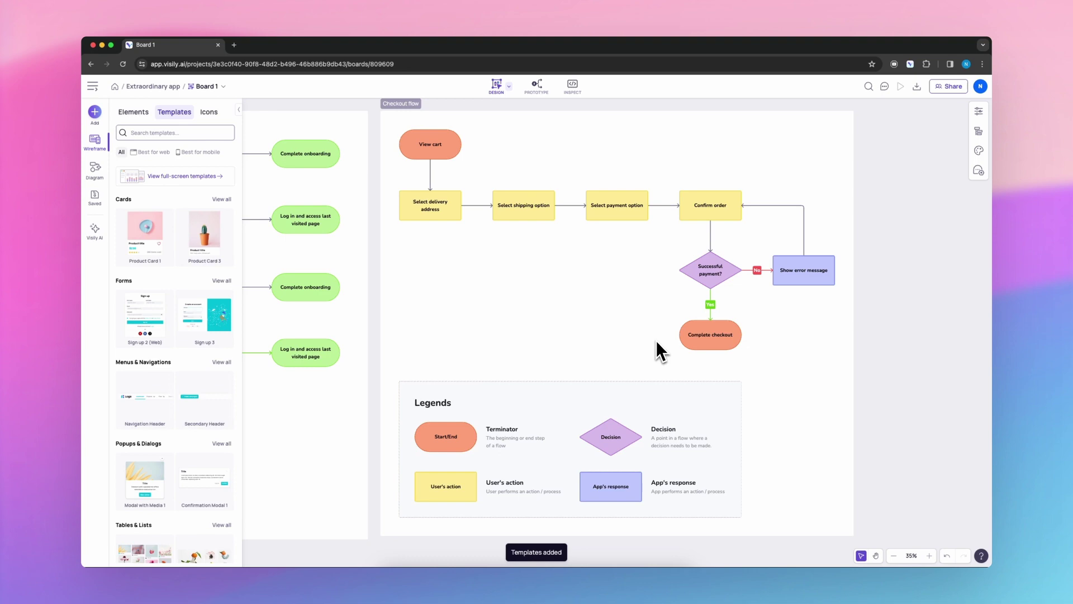
pyautogui.press('h')
pyautogui.moveTo(580, 329); pyautogui.dragTo(938, 341)
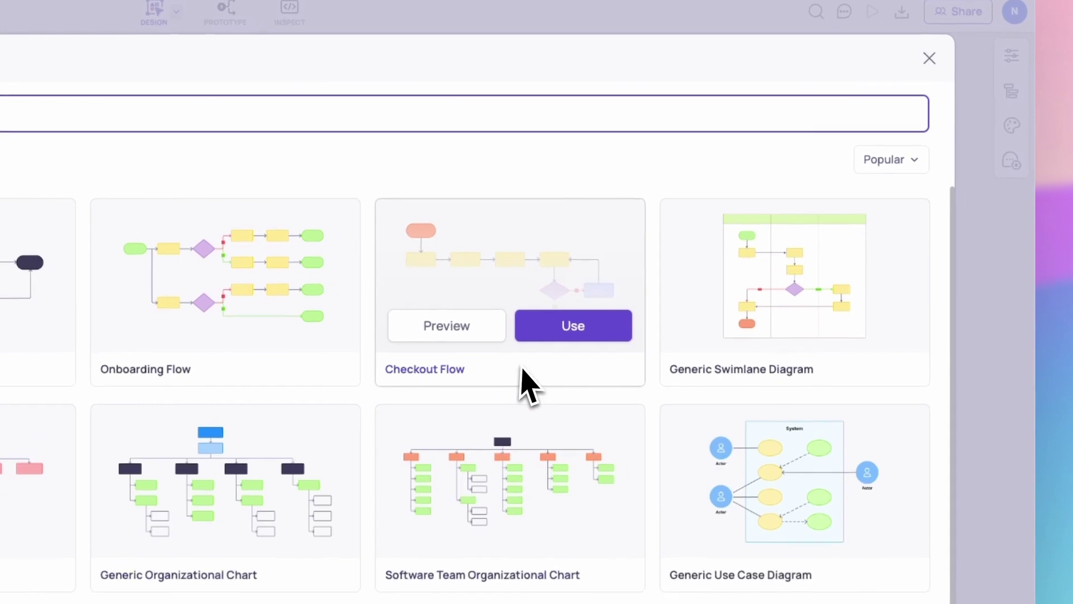
# Insert the Generic Swimlane Diagram and select its Lane 1, Lane 2, Lane 3 and Decision nodes.
pyautogui.moveTo(785, 261)
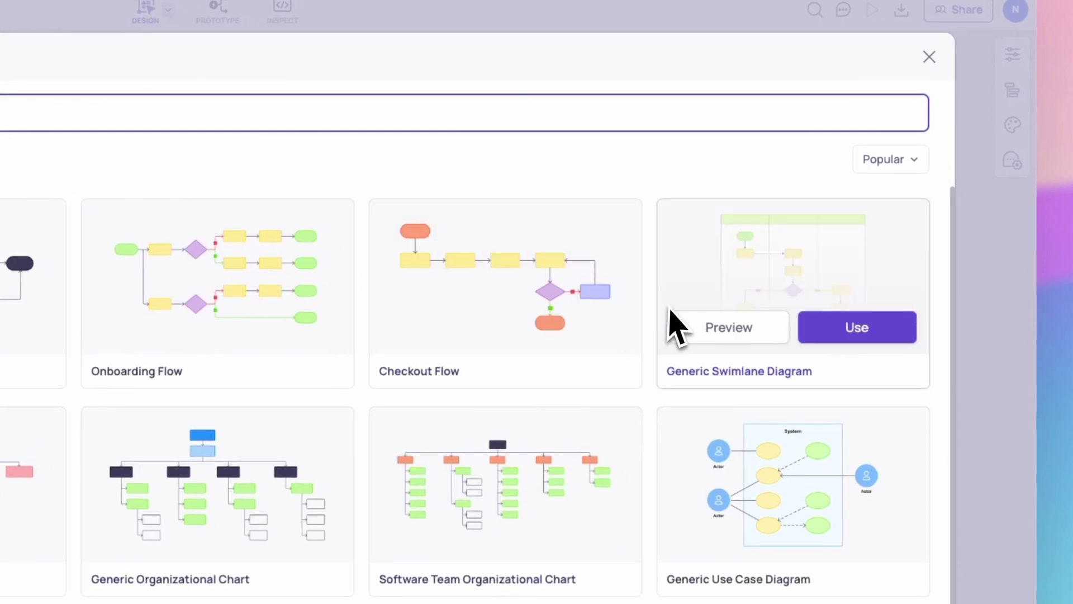
pyautogui.click(831, 330)
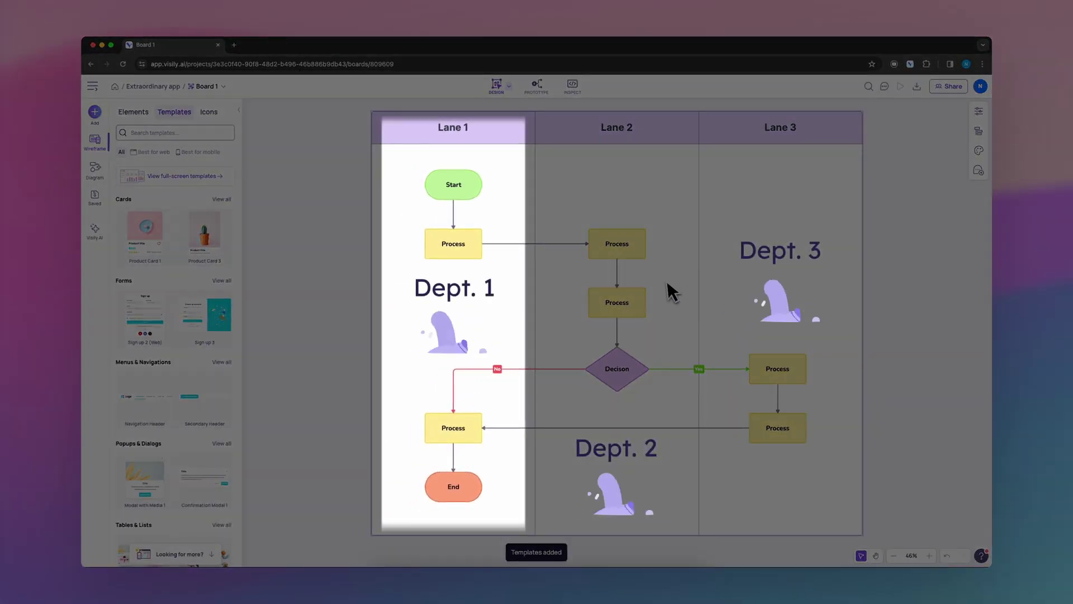
pyautogui.click(470, 191)
pyautogui.click(467, 238)
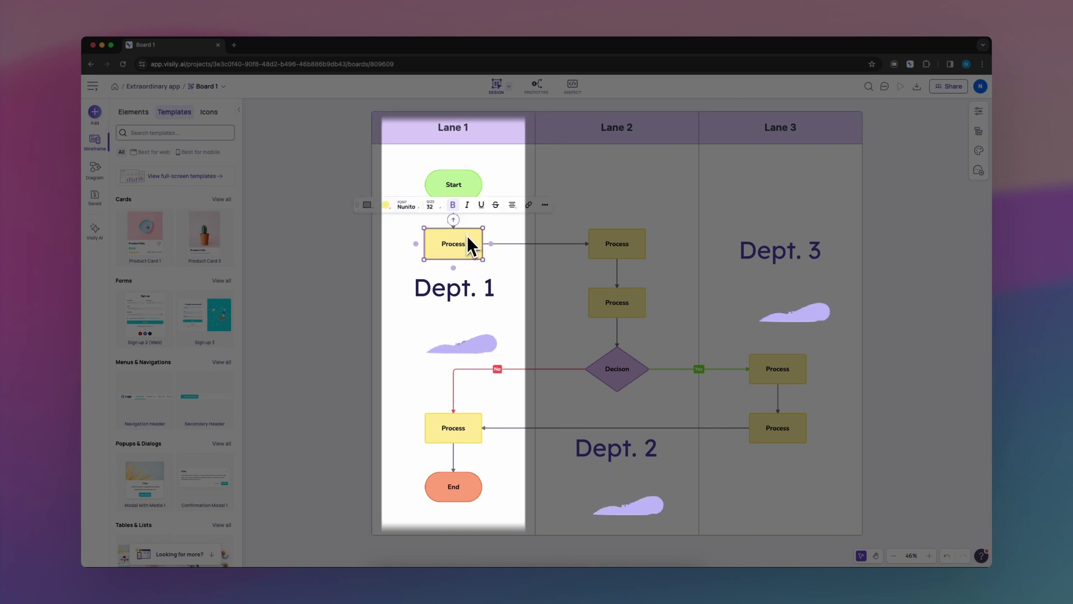
pyautogui.click(466, 162)
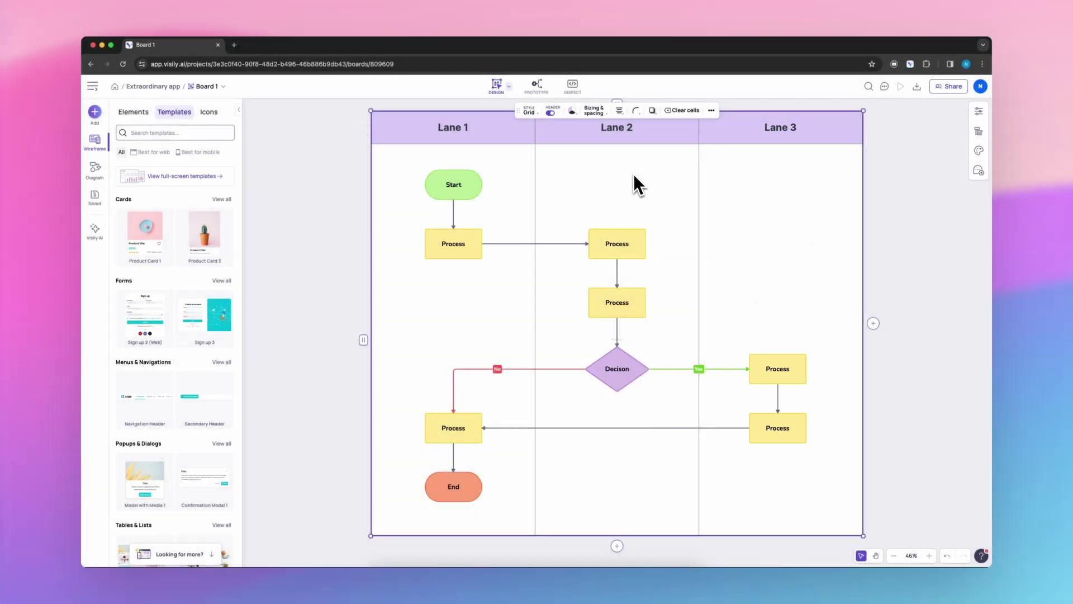
pyautogui.click(626, 245)
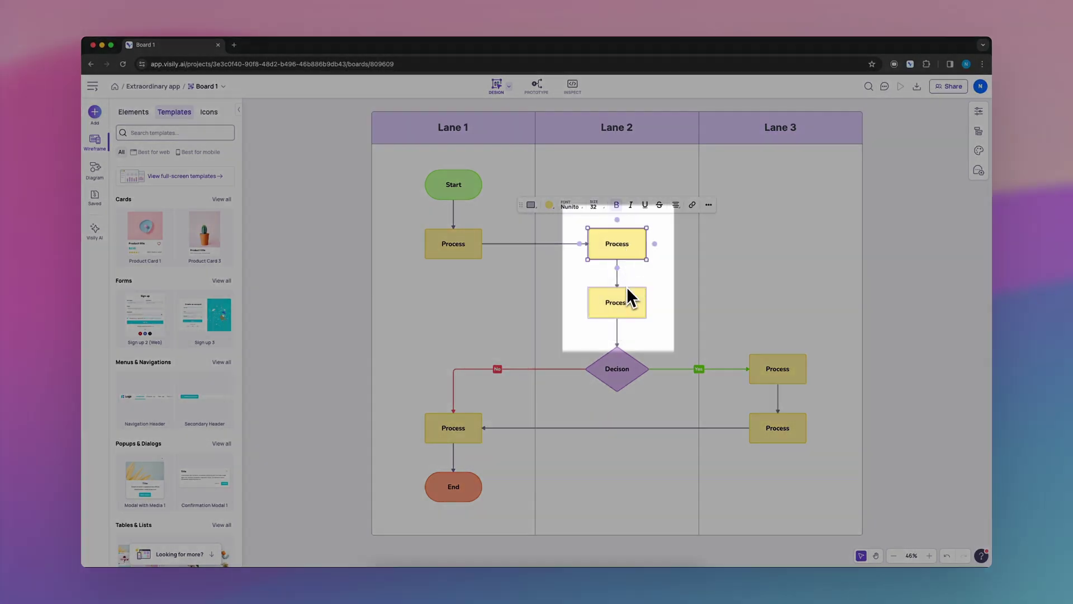
pyautogui.click(629, 295)
pyautogui.click(447, 243)
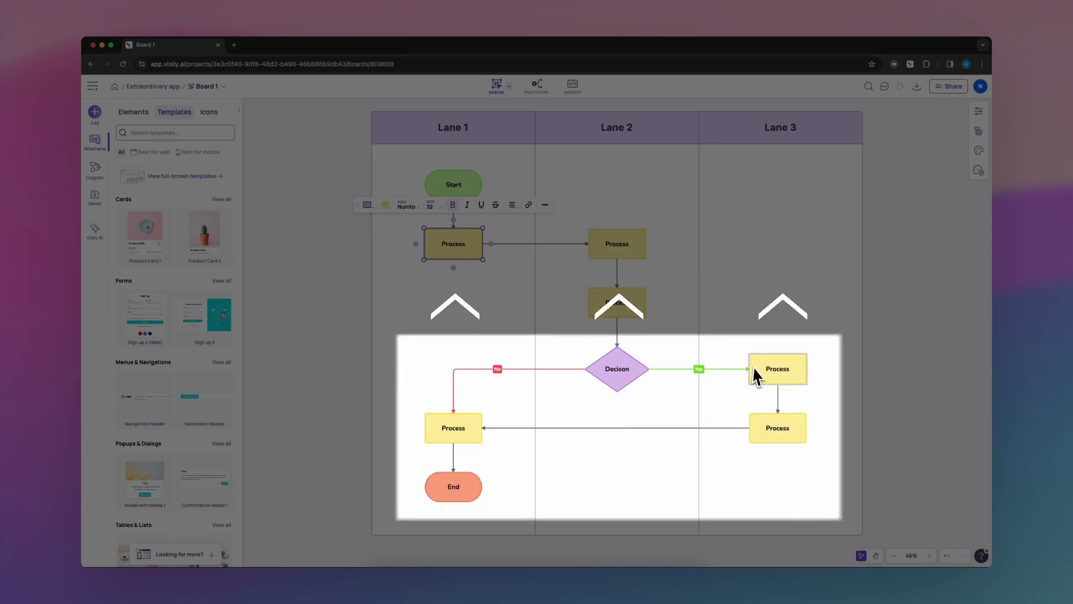
pyautogui.click(771, 366)
pyautogui.click(643, 373)
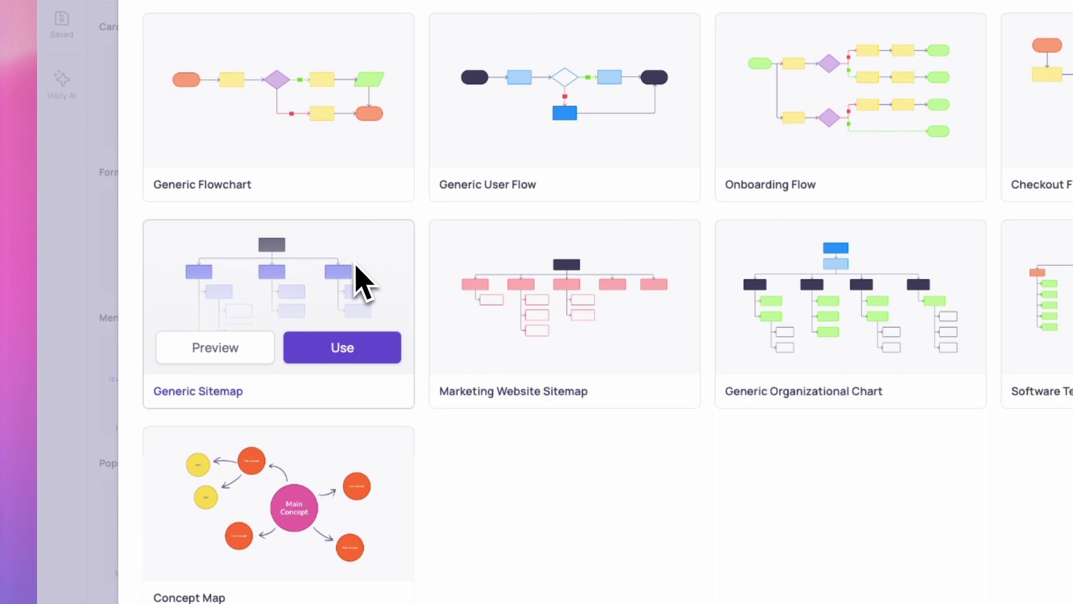
# Insert the Generic Sitemap and select its Website Name, Subpage 1 and Subpage 2 nodes.
pyautogui.click(343, 349)
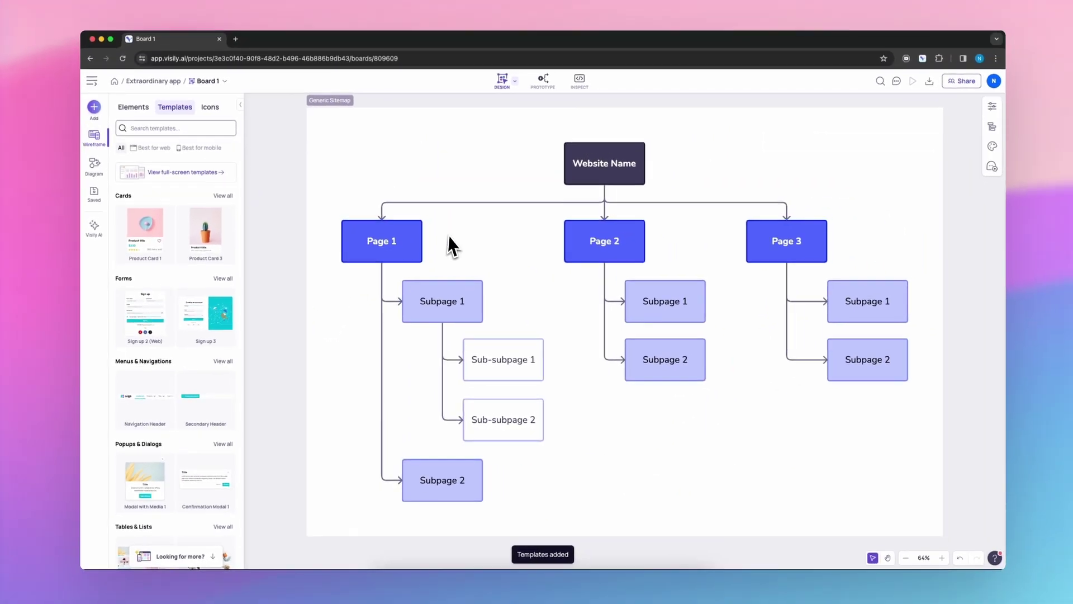
pyautogui.click(621, 182)
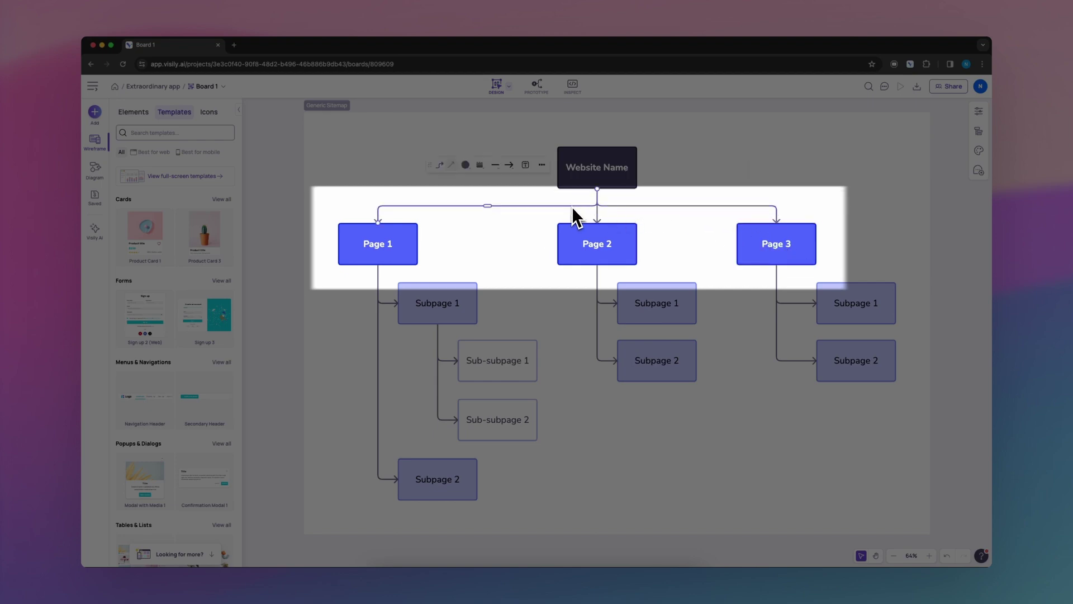
pyautogui.click(467, 285)
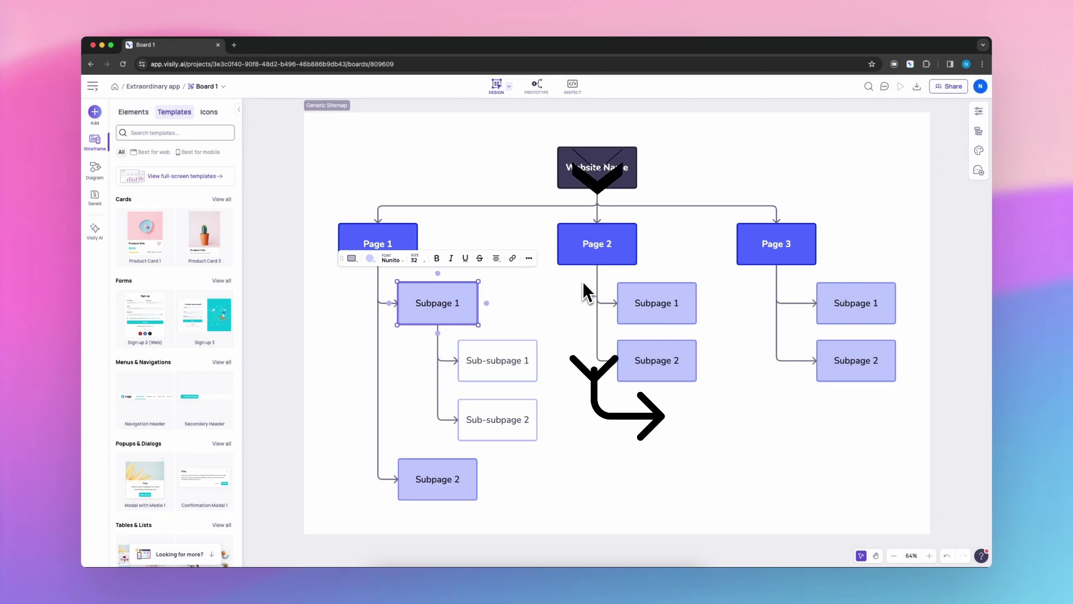
pyautogui.click(635, 357)
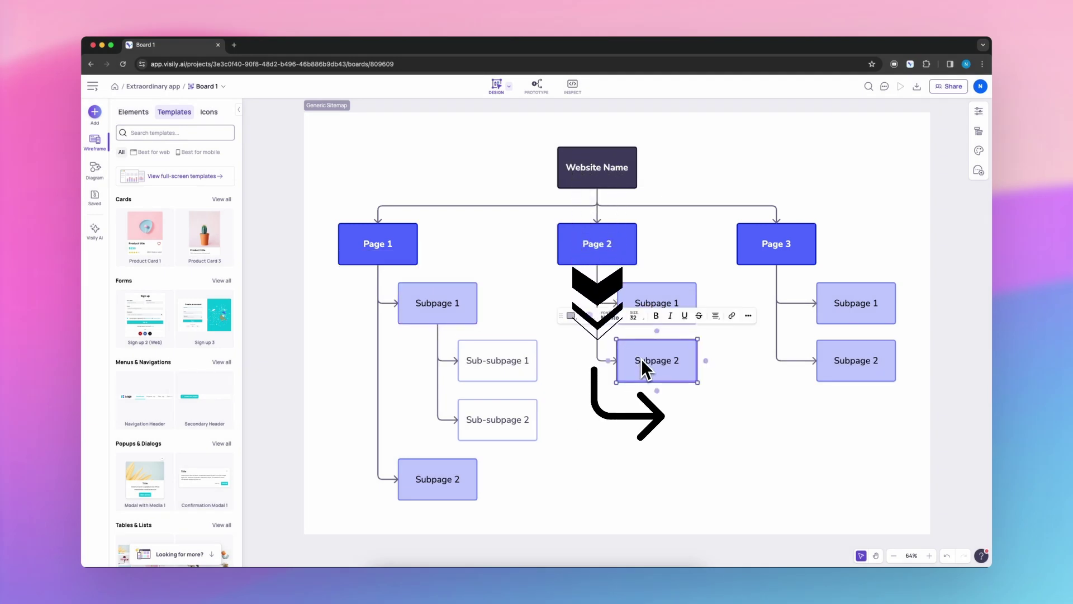
pyautogui.click(754, 395)
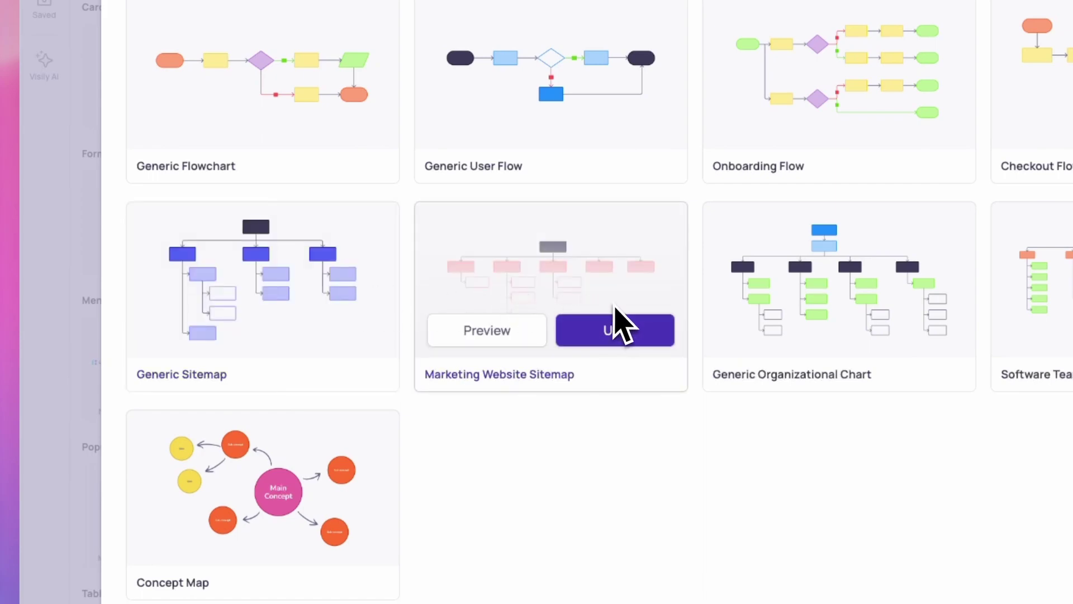
# Insert the Marketing Website Sitemap and select its Company and Resources boxes.
pyautogui.click(633, 343)
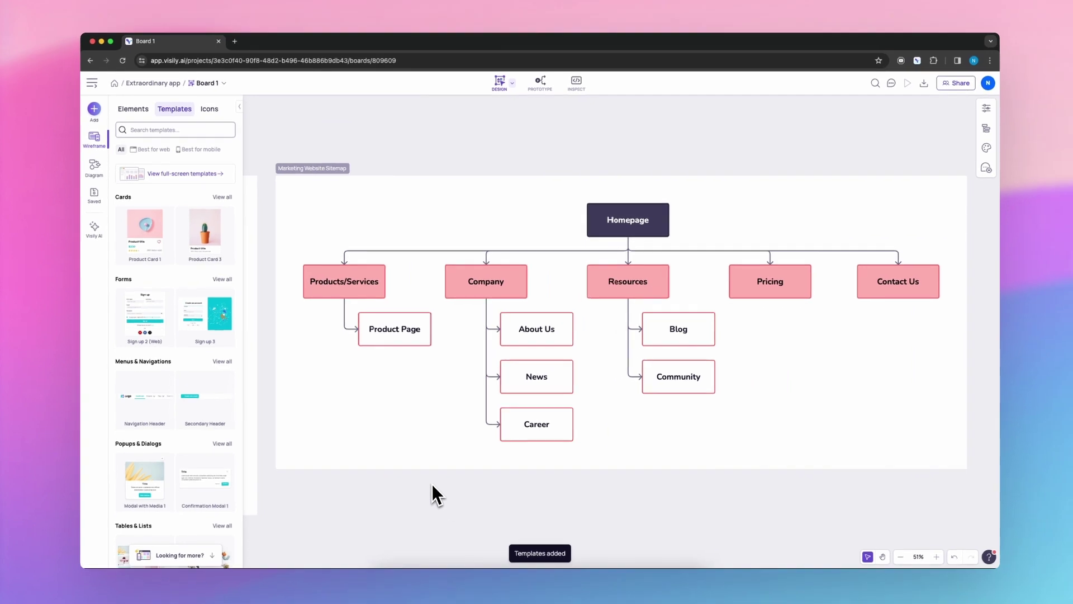
pyautogui.click(496, 289)
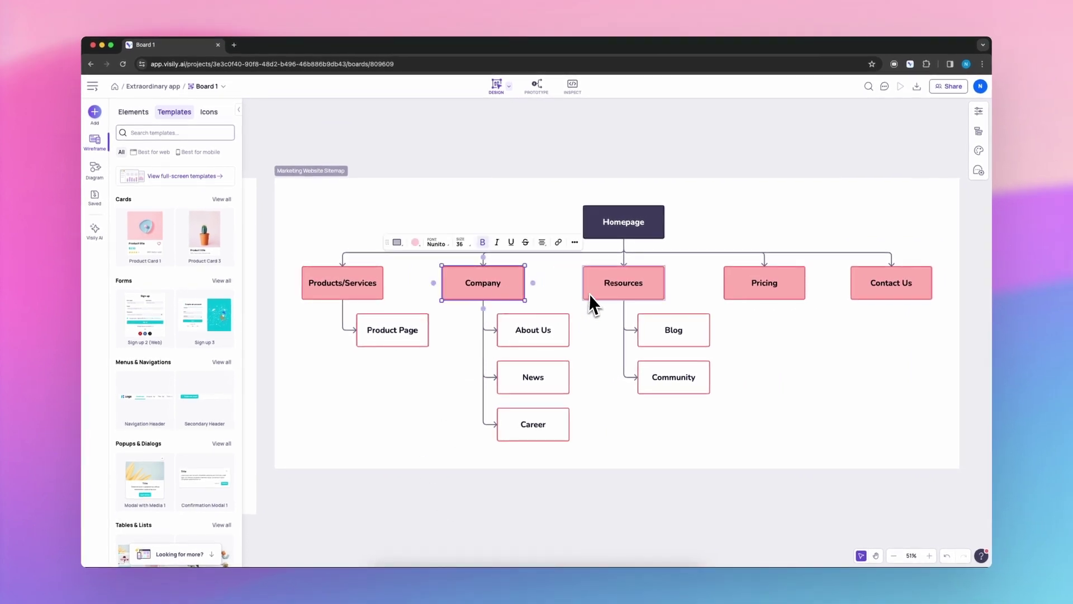
pyautogui.click(608, 295)
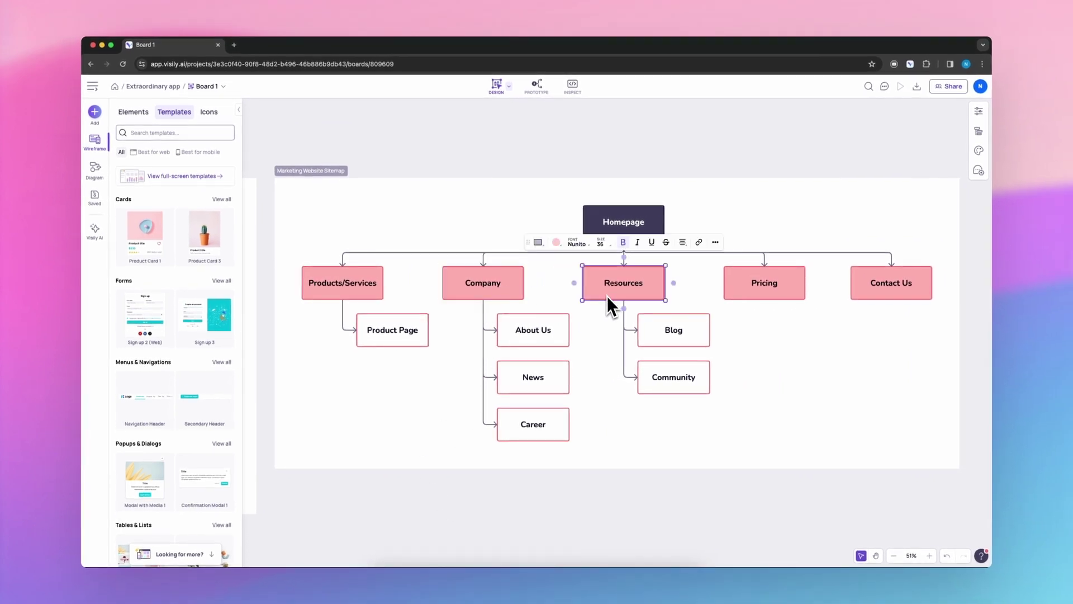
pyautogui.click(185, 176)
# From the Diagrams tab, insert the Generic and Software Team Organizational Chart templates.
pyautogui.click(342, 117)
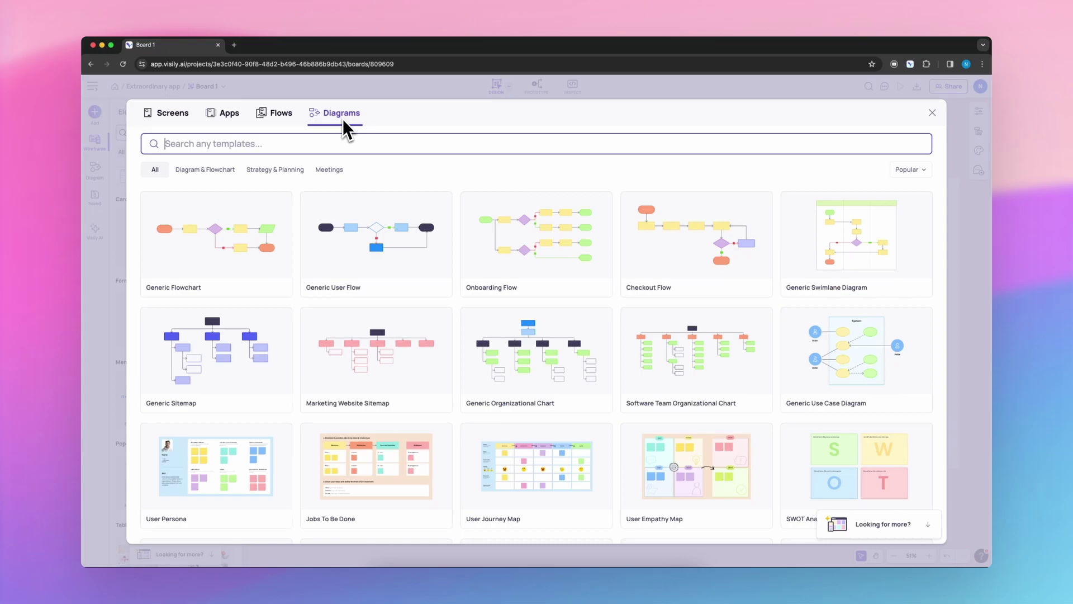
pyautogui.moveTo(558, 366)
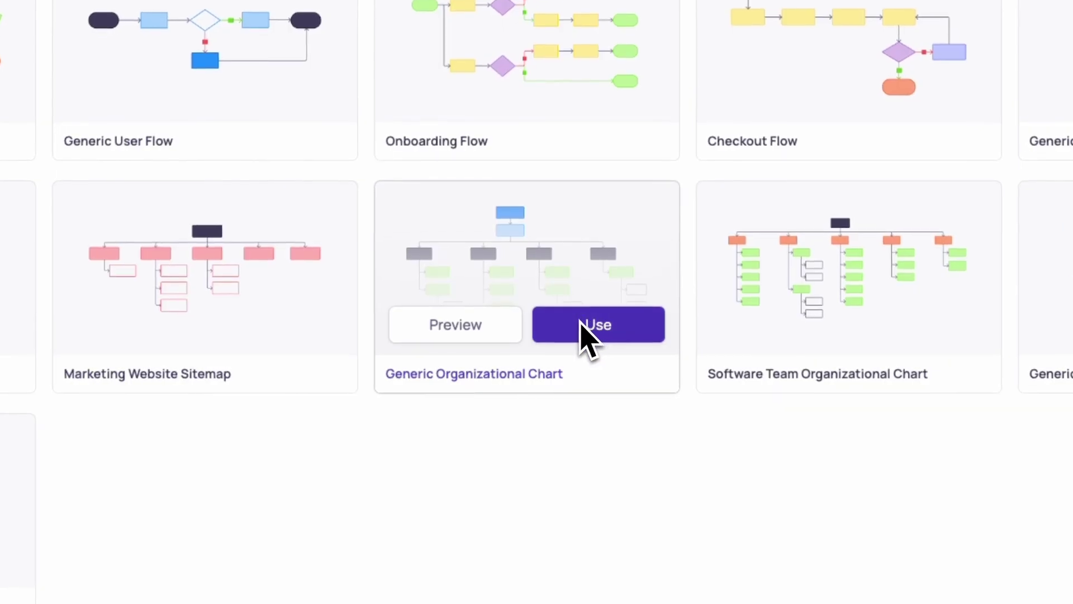
pyautogui.click(581, 323)
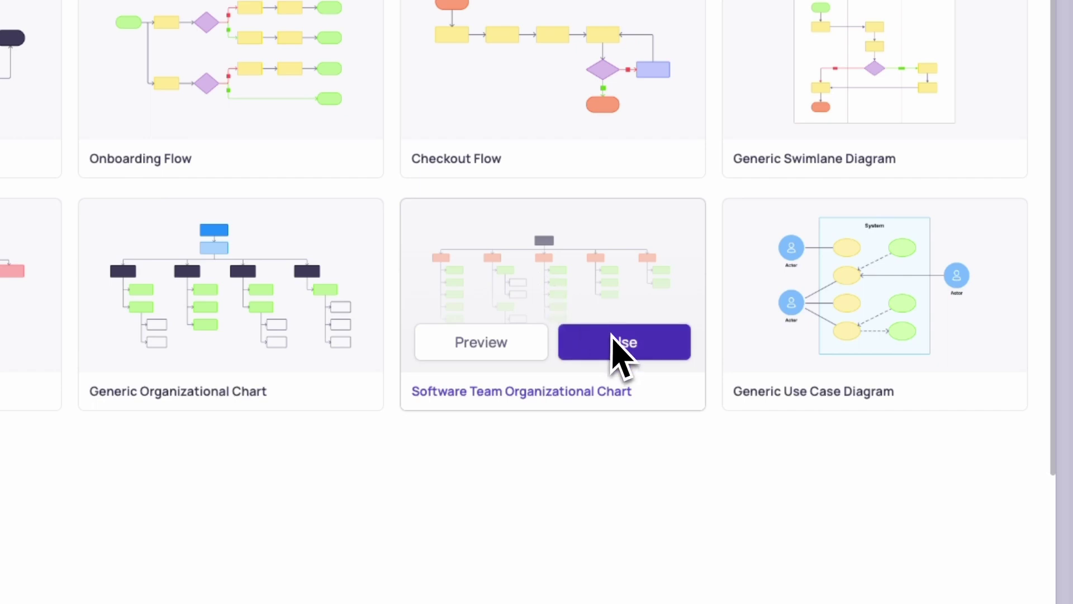
pyautogui.click(612, 338)
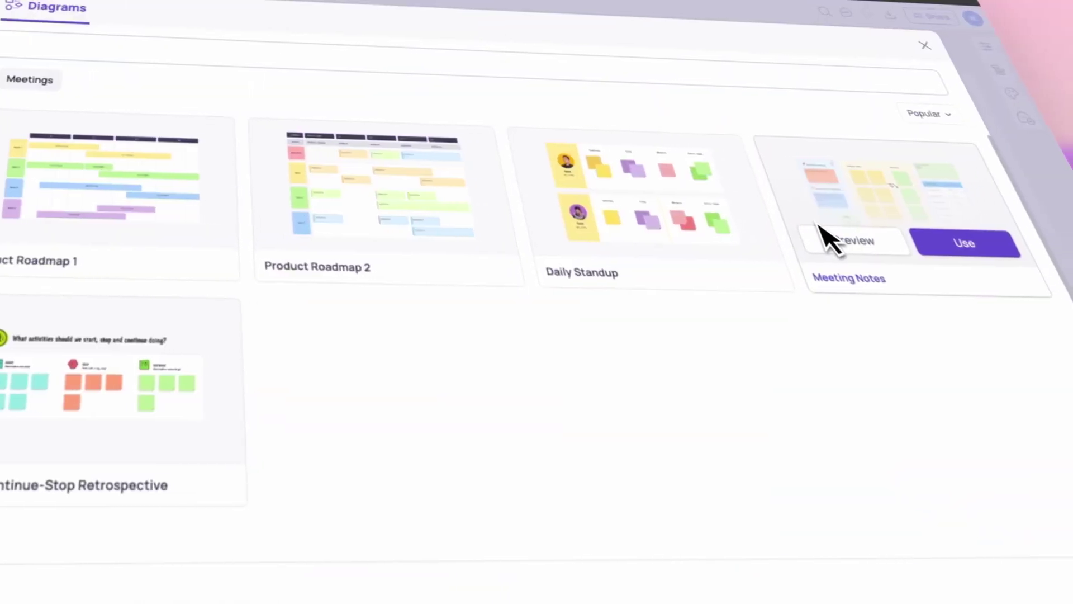
pyautogui.moveTo(403, 421)
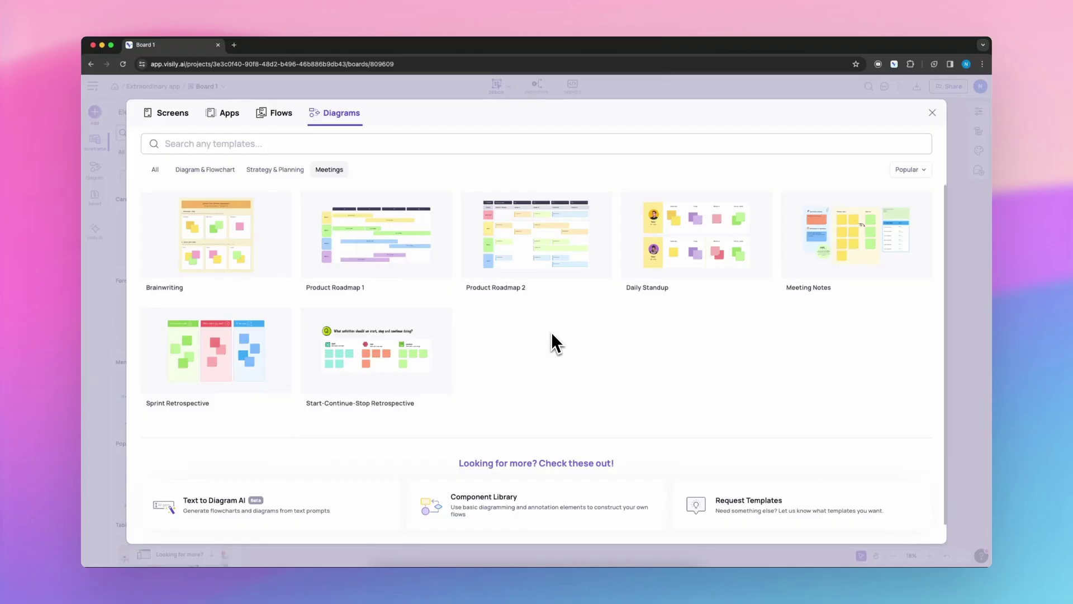
# Insert the Daily Standup template and scroll through its Yesterday, Today, Blockers and Action Items columns.
pyautogui.moveTo(731, 267)
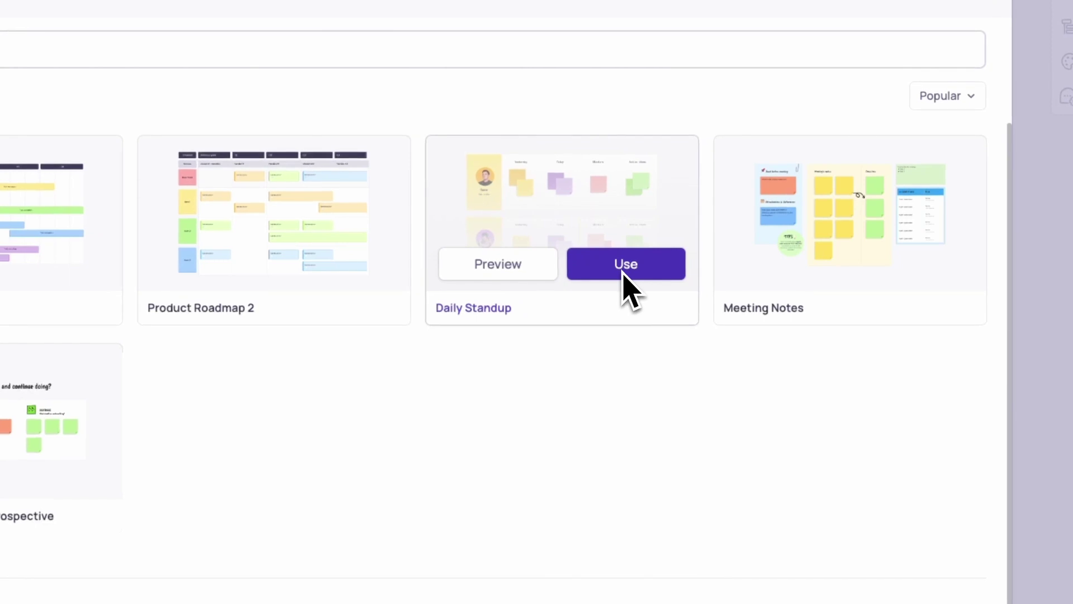
pyautogui.click(625, 269)
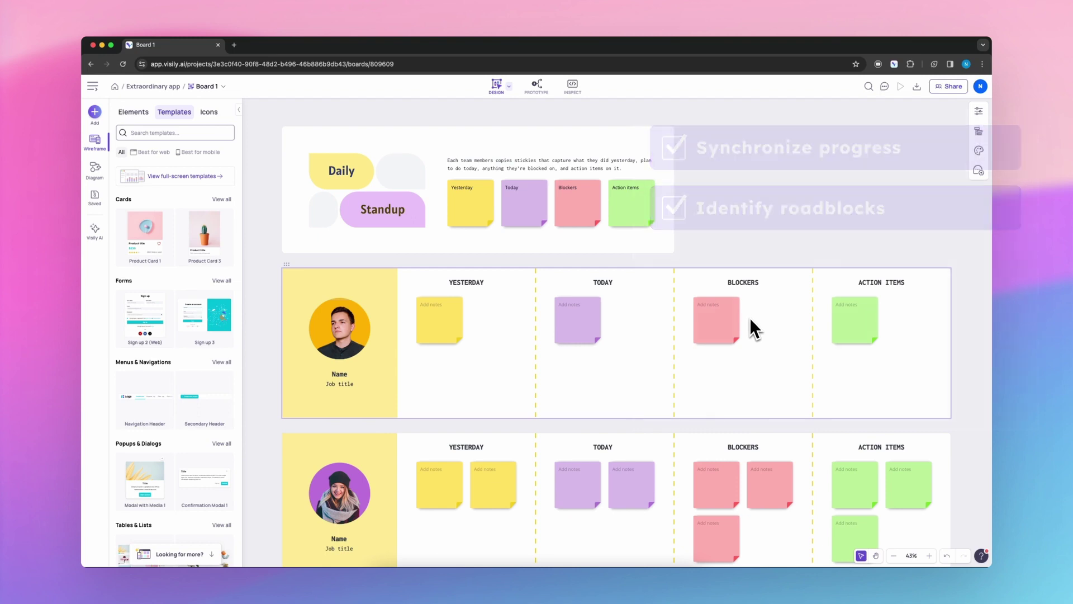
pyautogui.scroll(-2, 750, 318)
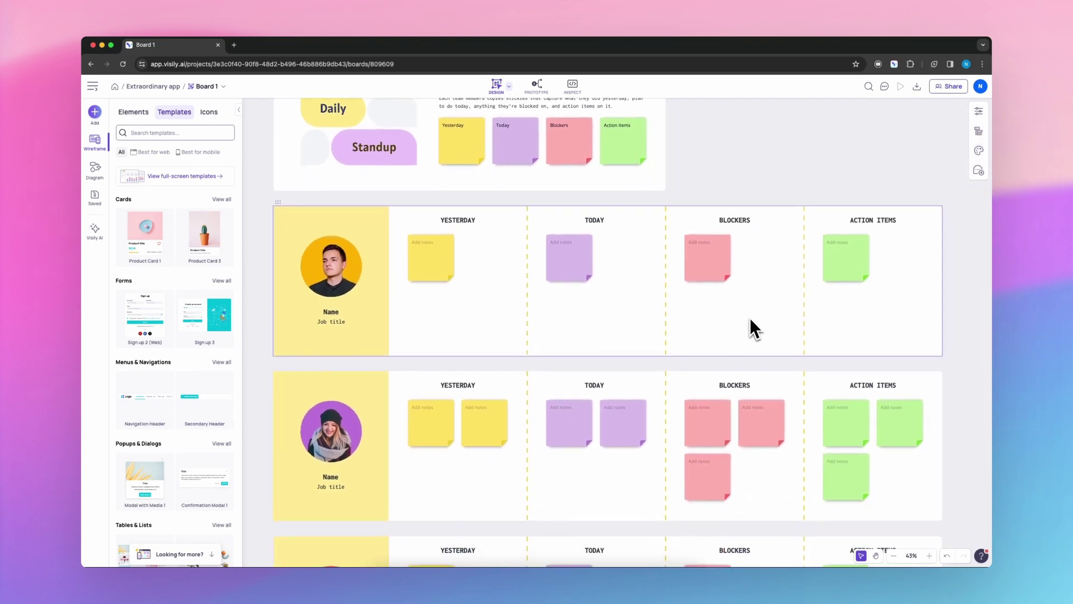
pyautogui.scroll(-2, 749, 318)
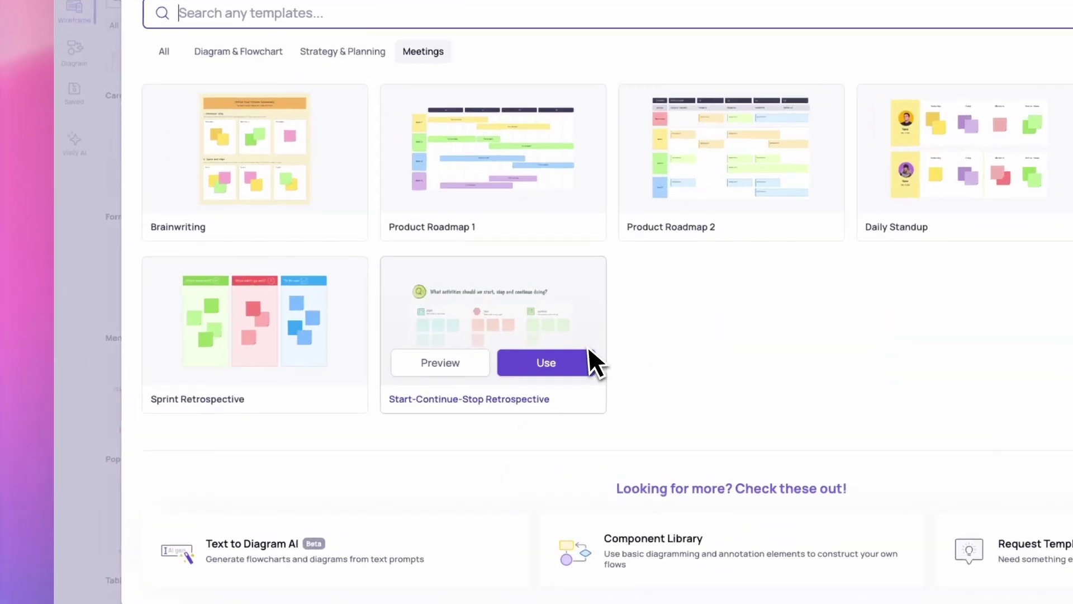
# Insert the Sprint Retrospective template and scroll across its Attendees, What went well and Action plans sections.
pyautogui.moveTo(263, 352)
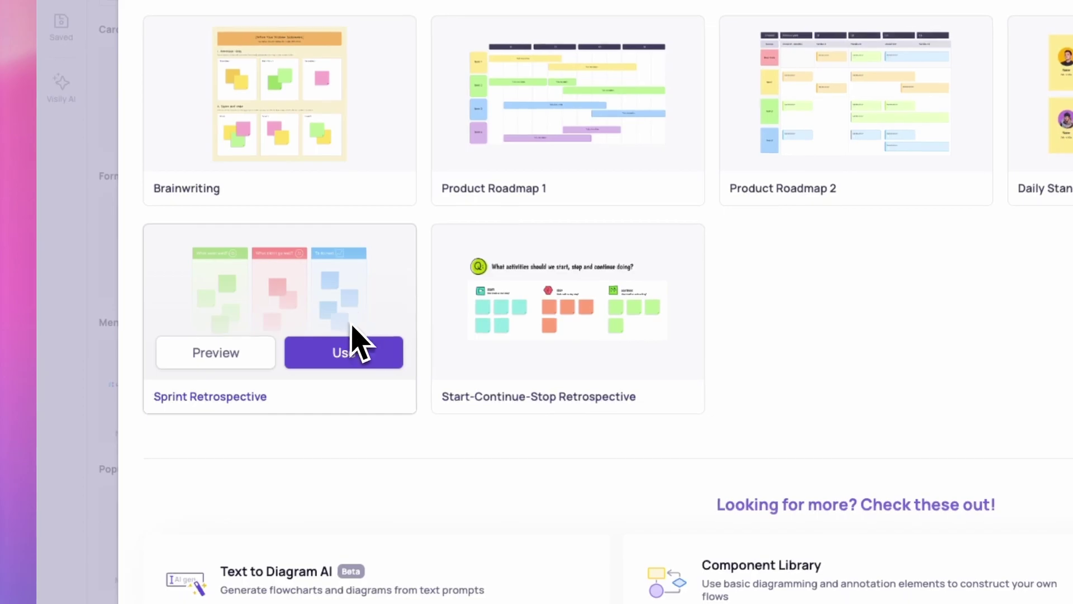
pyautogui.click(358, 352)
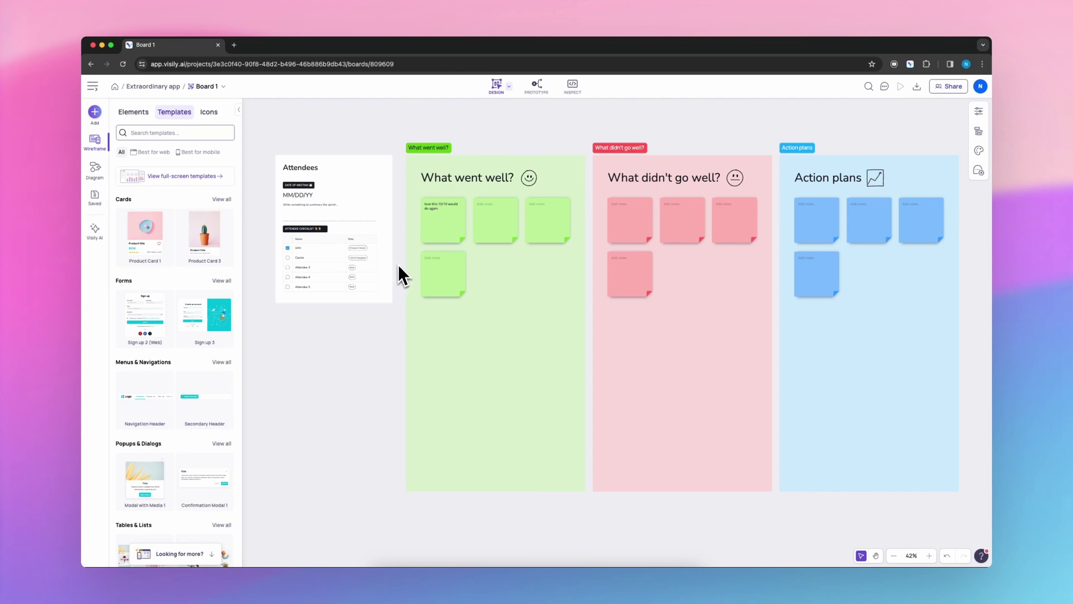
pyautogui.scroll(5, 400, 264)
pyautogui.hscroll(-3, 399, 265)
pyautogui.scroll(2, 399, 264)
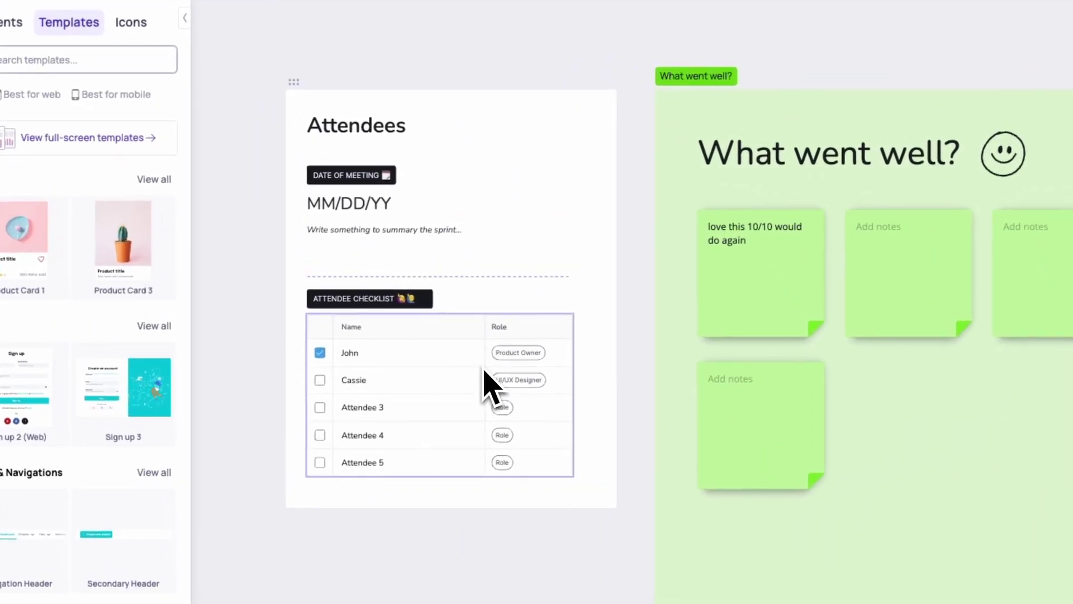
pyautogui.hscroll(3, 491, 386)
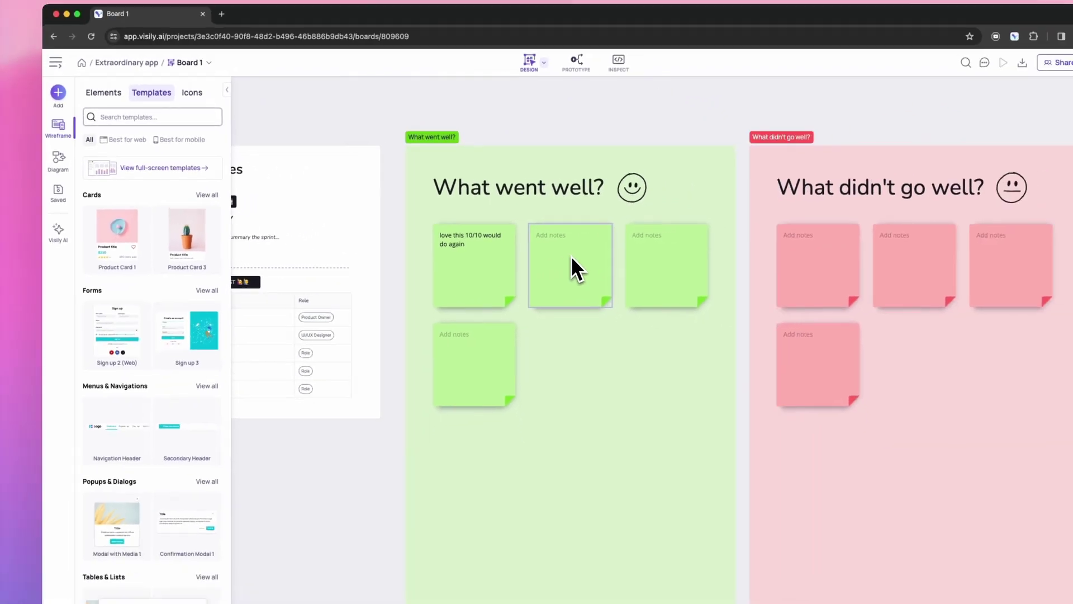
pyautogui.hscroll(5, 534, 262)
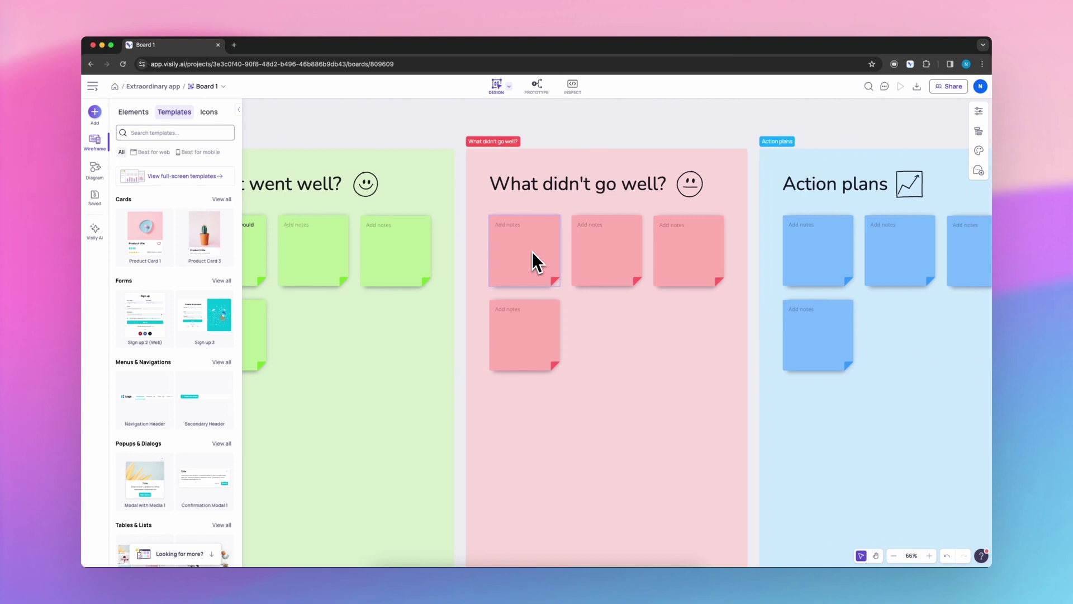
pyautogui.hscroll(5, 533, 252)
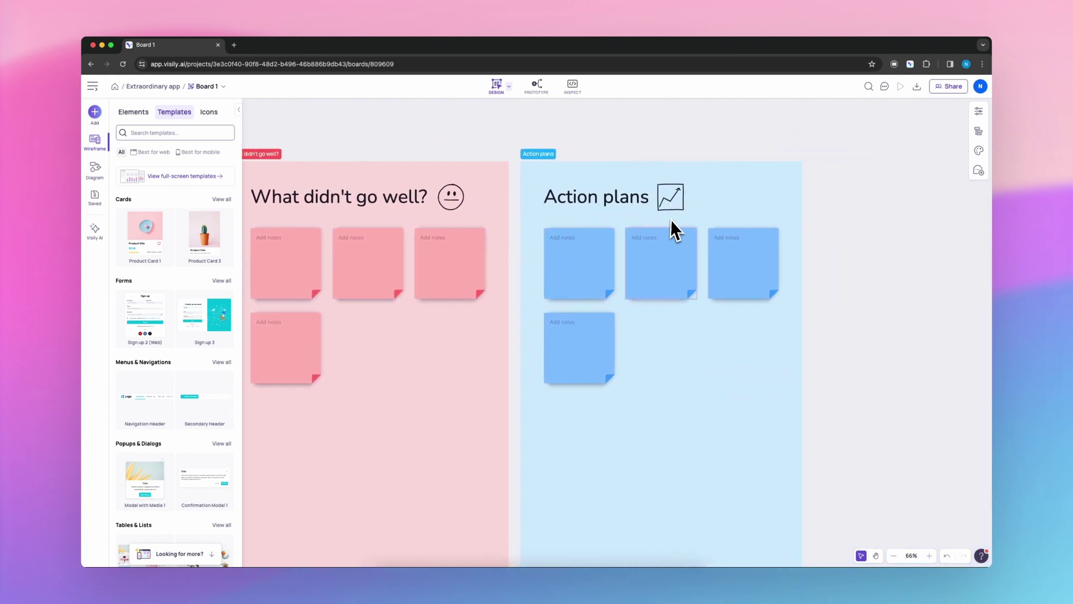
pyautogui.scroll(-5, 656, 231)
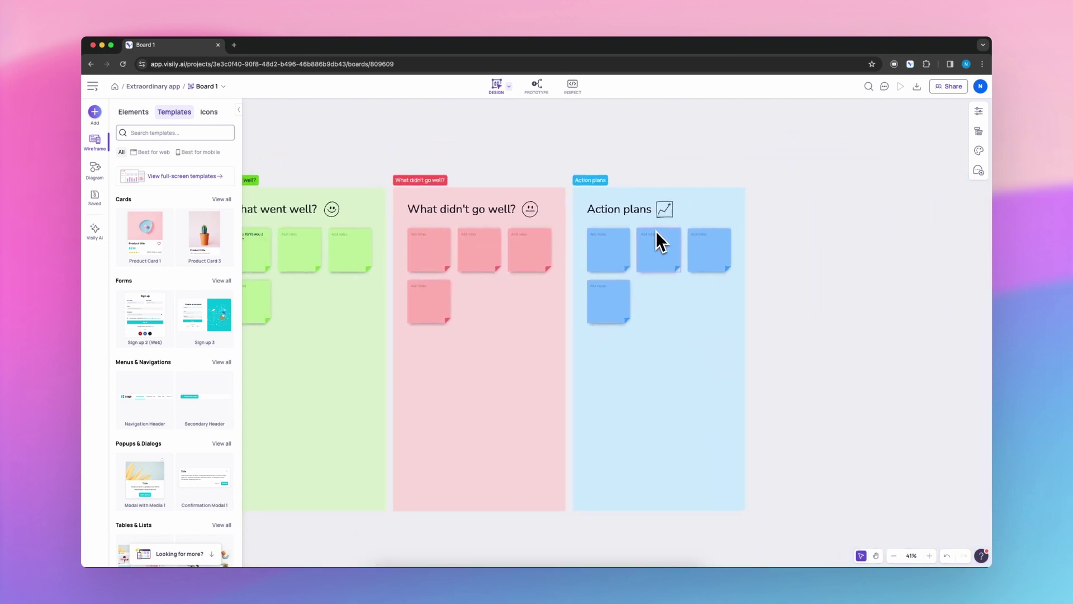
pyautogui.hscroll(-3, 655, 231)
pyautogui.scroll(1, 656, 230)
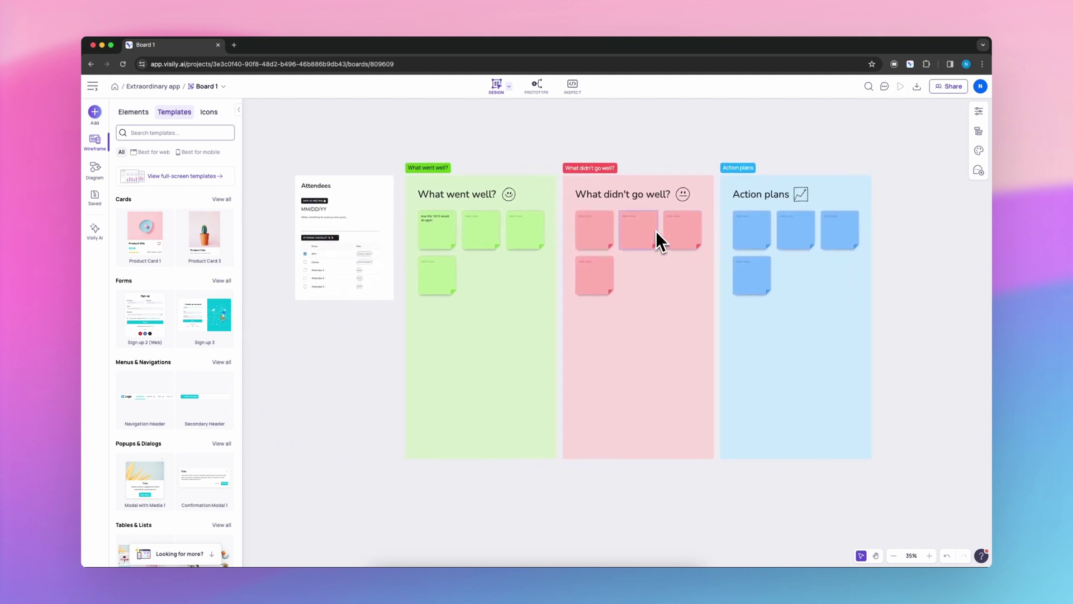
pyautogui.scroll(2, 656, 231)
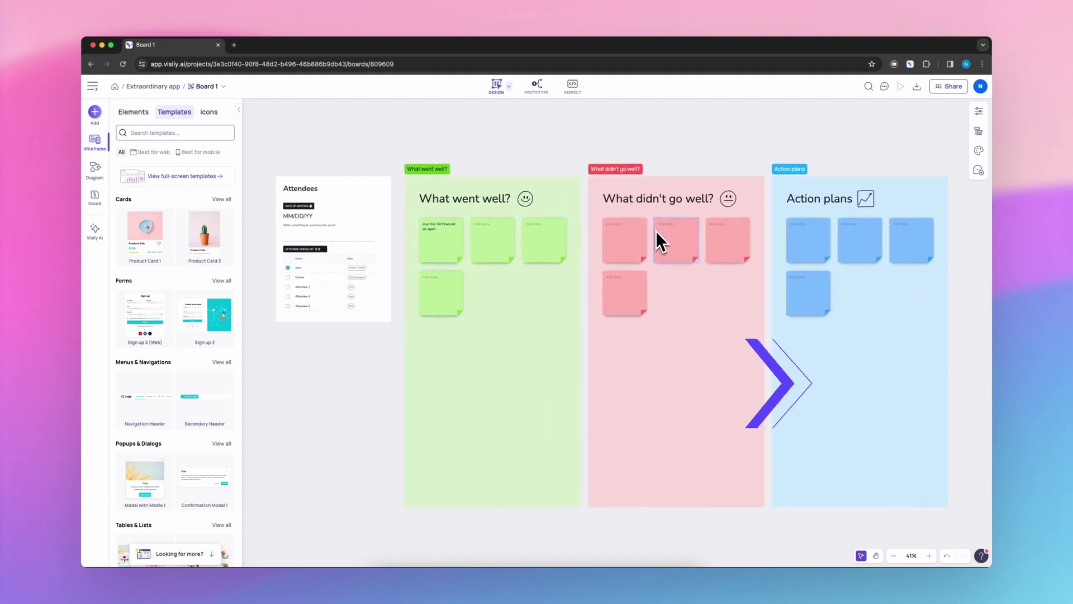
pyautogui.scroll(-1, 656, 230)
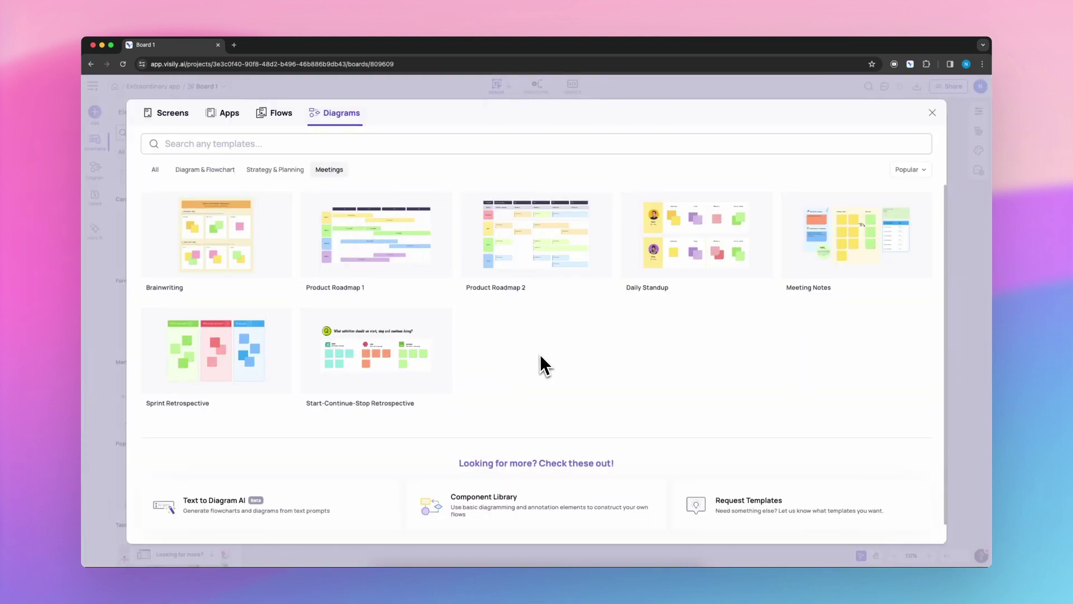
# Place the Start-Continue-Stop Retrospective with its START, STOP and CONTINUE columns, fitted in view.
pyautogui.moveTo(440, 358)
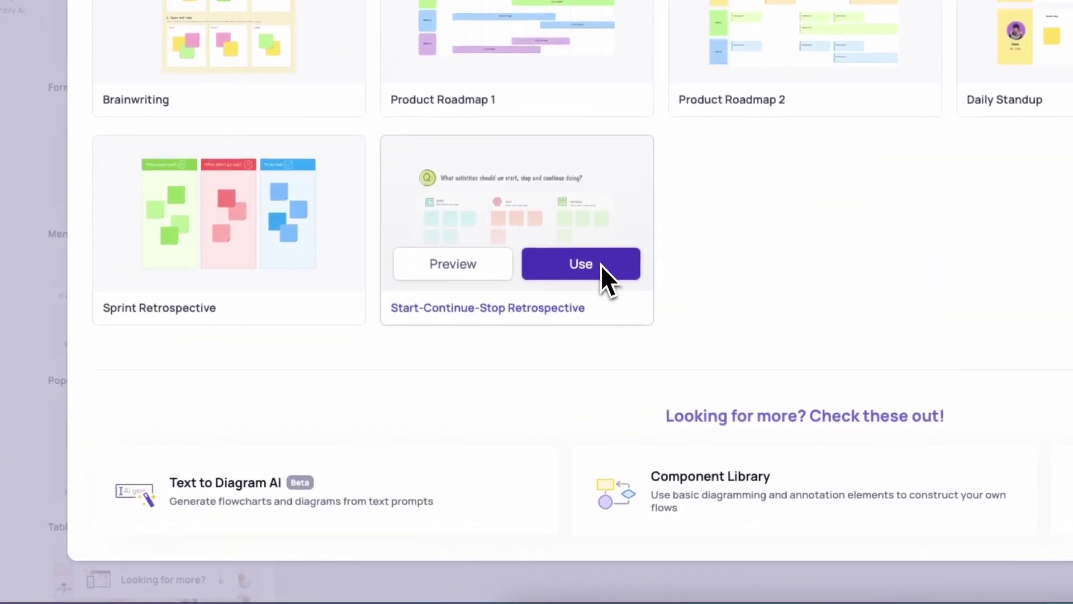
pyautogui.click(601, 265)
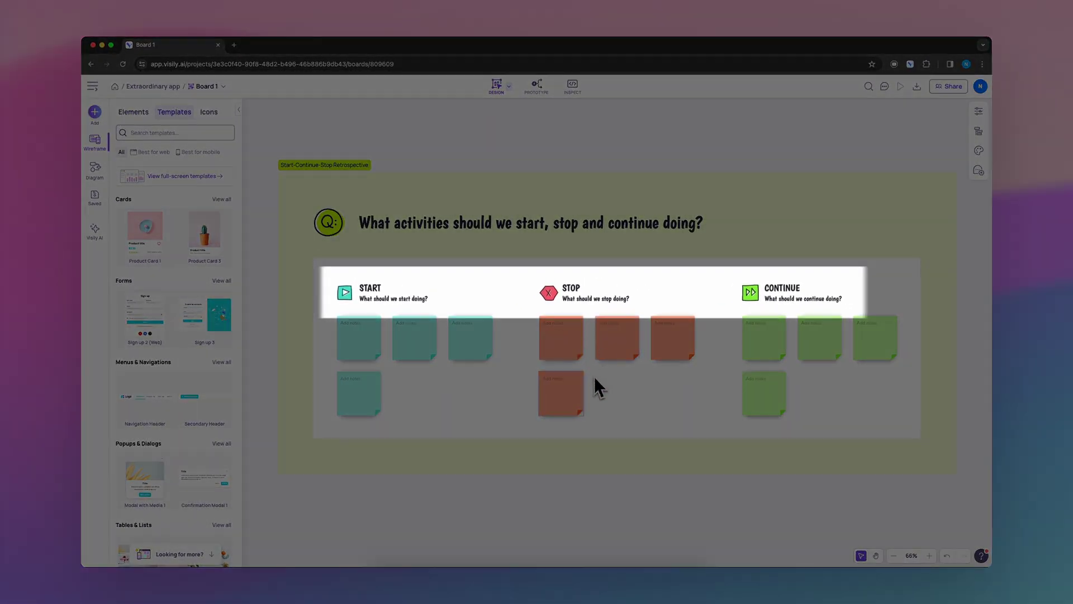
pyautogui.scroll(5, 481, 357)
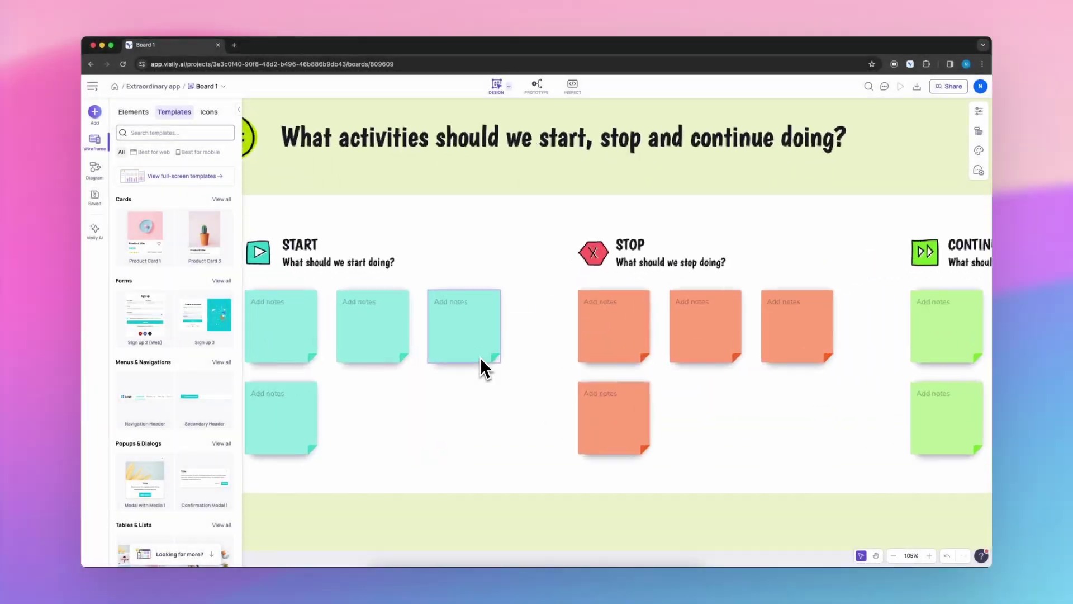
pyautogui.hscroll(-1, 481, 357)
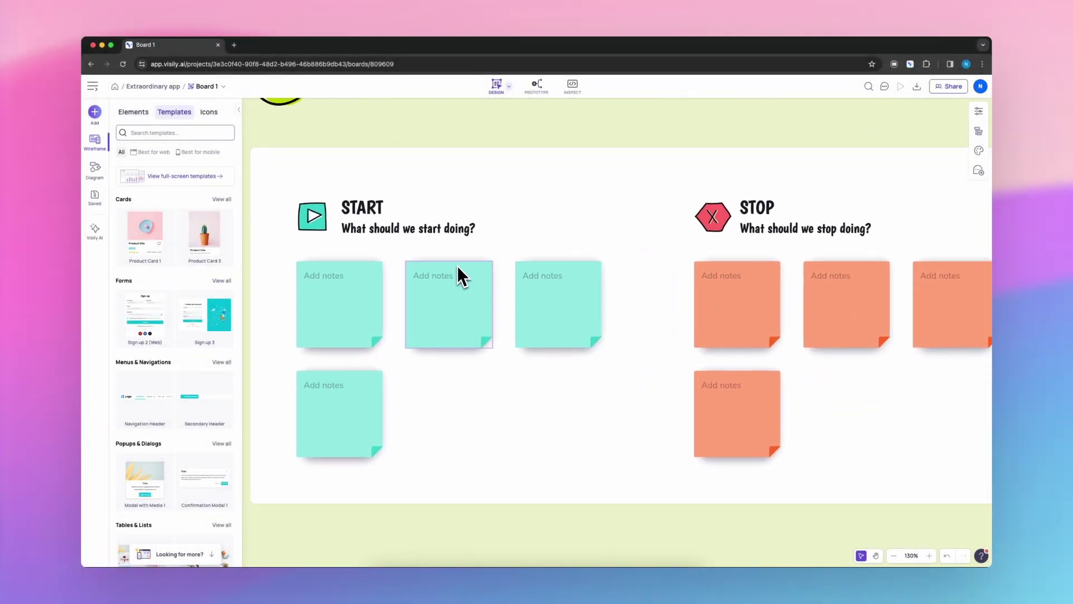
pyautogui.hscroll(3, 472, 259)
pyautogui.hscroll(10, 473, 259)
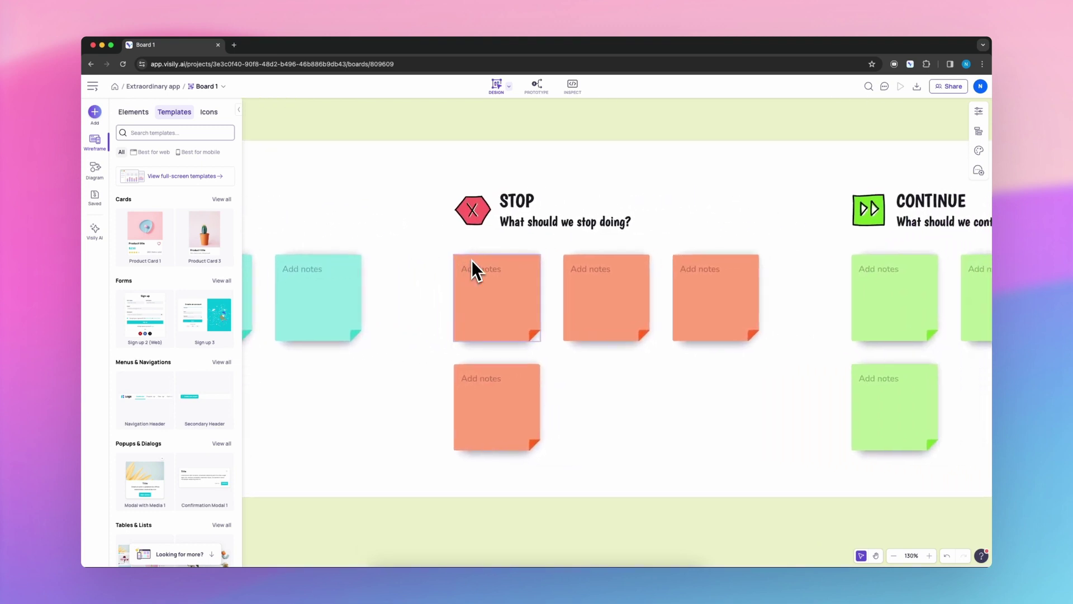
pyautogui.hscroll(15, 471, 260)
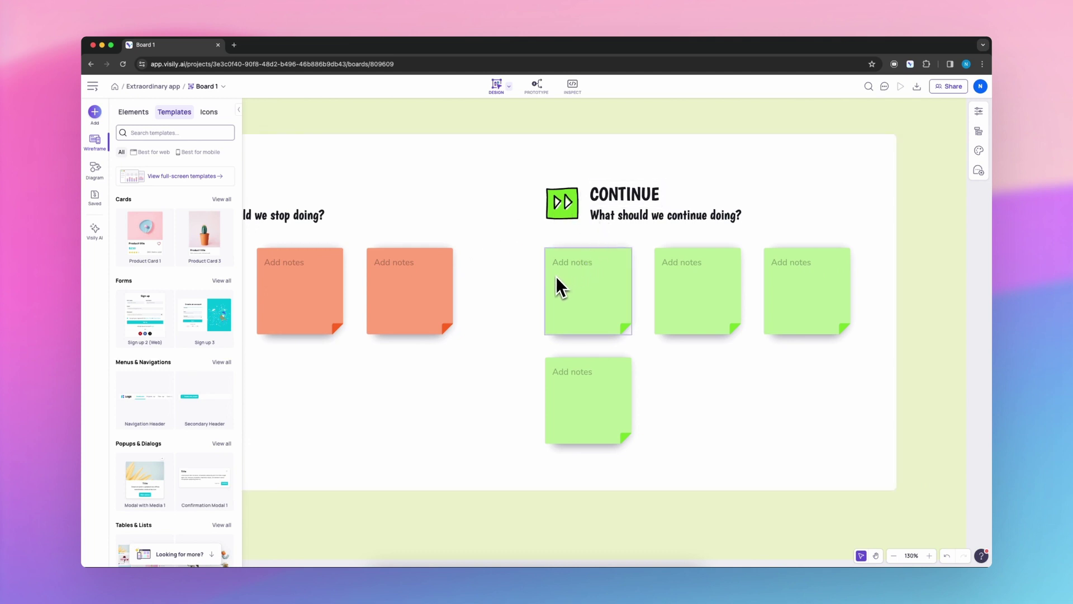
pyautogui.hotkey('shift', '1')
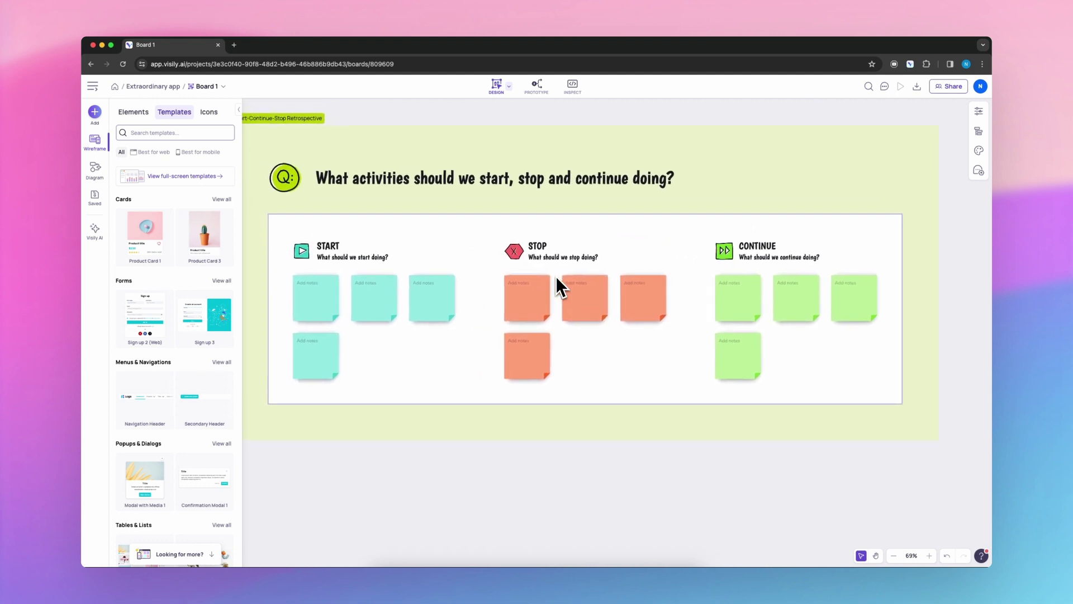
pyautogui.scroll(3, 556, 276)
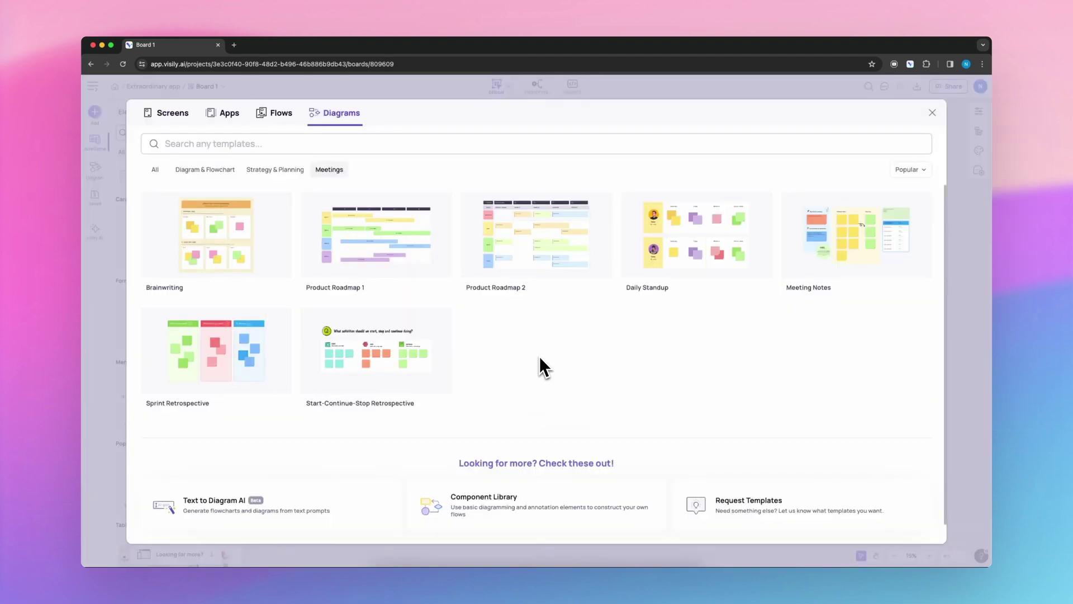
# Add the Brainwriting template and view its problem statement banner.
pyautogui.moveTo(246, 262)
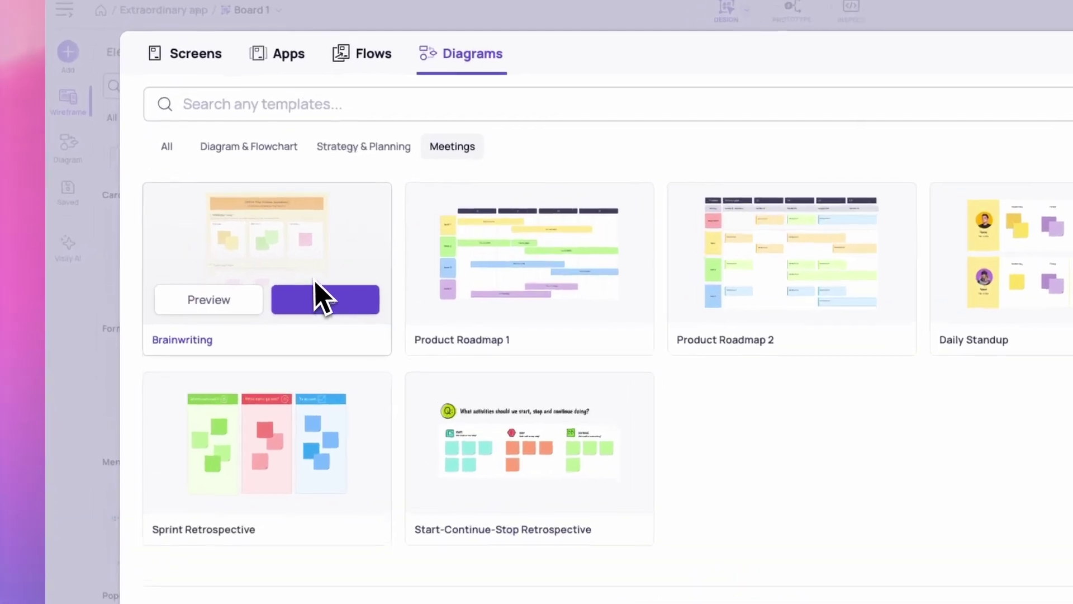
pyautogui.click(336, 304)
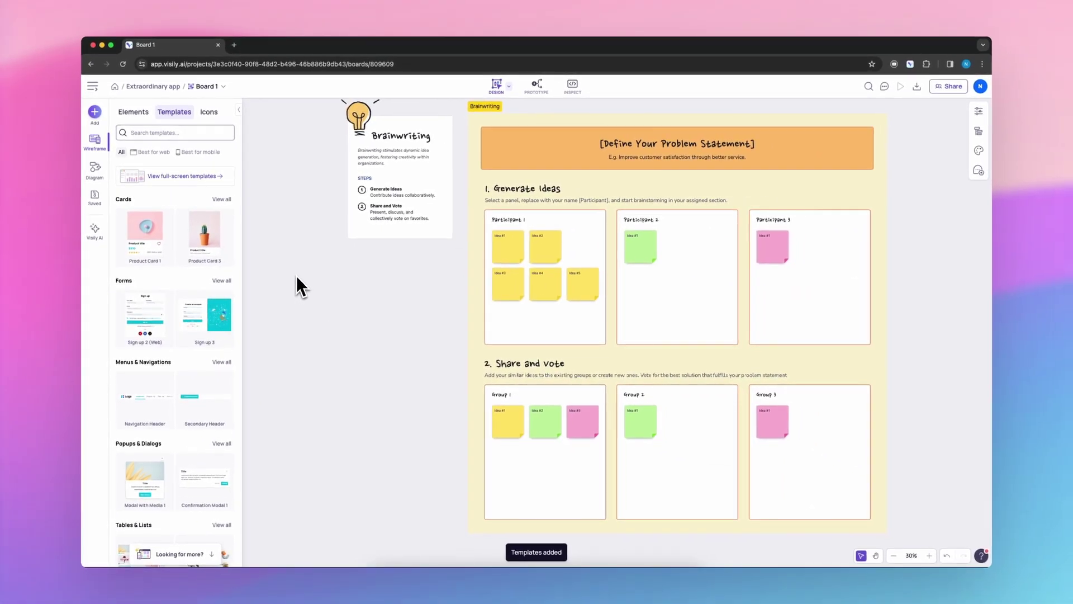
pyautogui.scroll(3, 296, 275)
pyautogui.scroll(2, 303, 302)
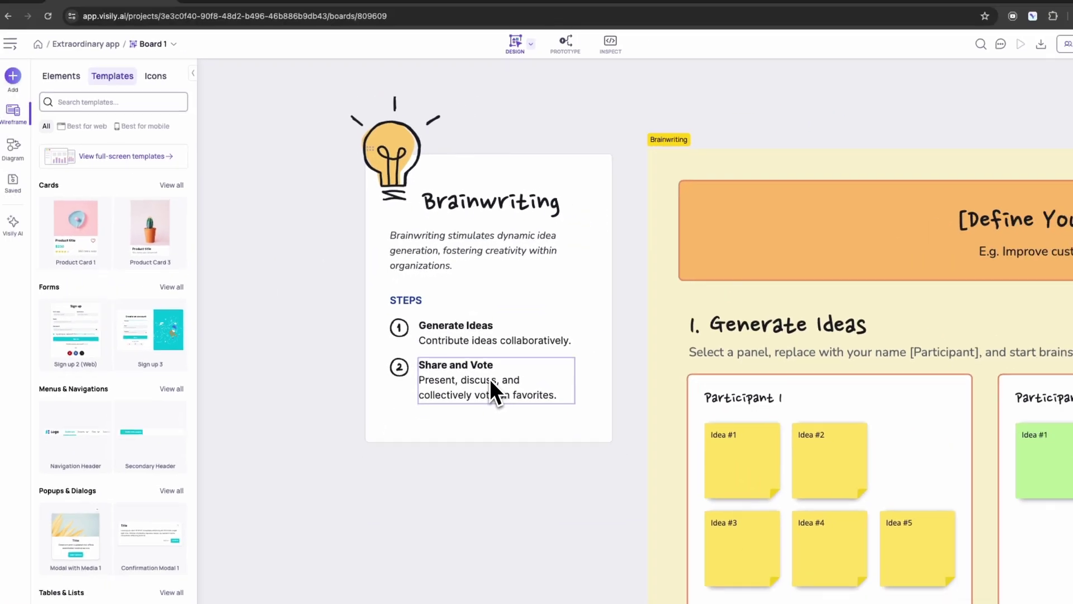
pyautogui.hscroll(3, 560, 372)
pyautogui.hscroll(3, 559, 366)
# Inspect the Generate Ideas participant panels and the Share and vote sticky-note groups.
pyautogui.scroll(-2, 559, 365)
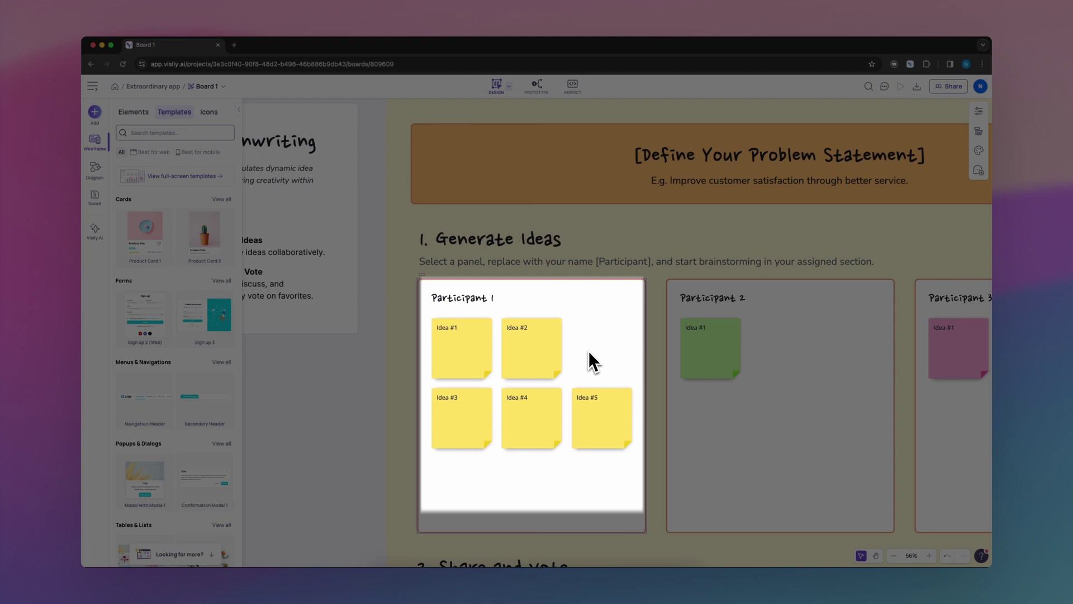
pyautogui.hscroll(2, 588, 351)
pyautogui.scroll(-1, 590, 350)
pyautogui.hscroll(4, 589, 351)
pyautogui.scroll(-1, 588, 350)
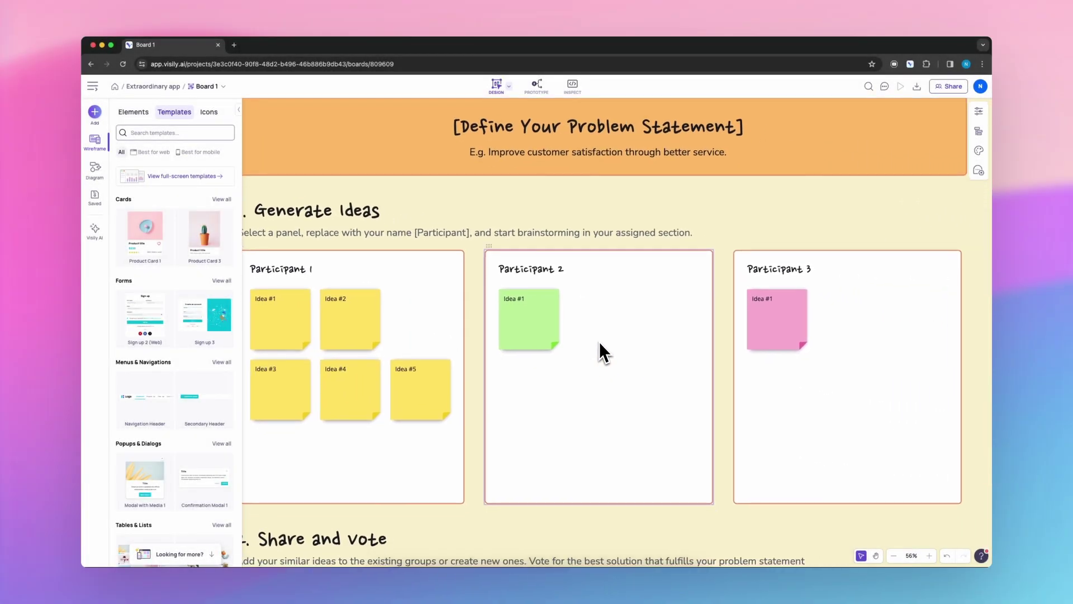
pyautogui.hscroll(-1, 669, 336)
pyautogui.scroll(-1, 671, 337)
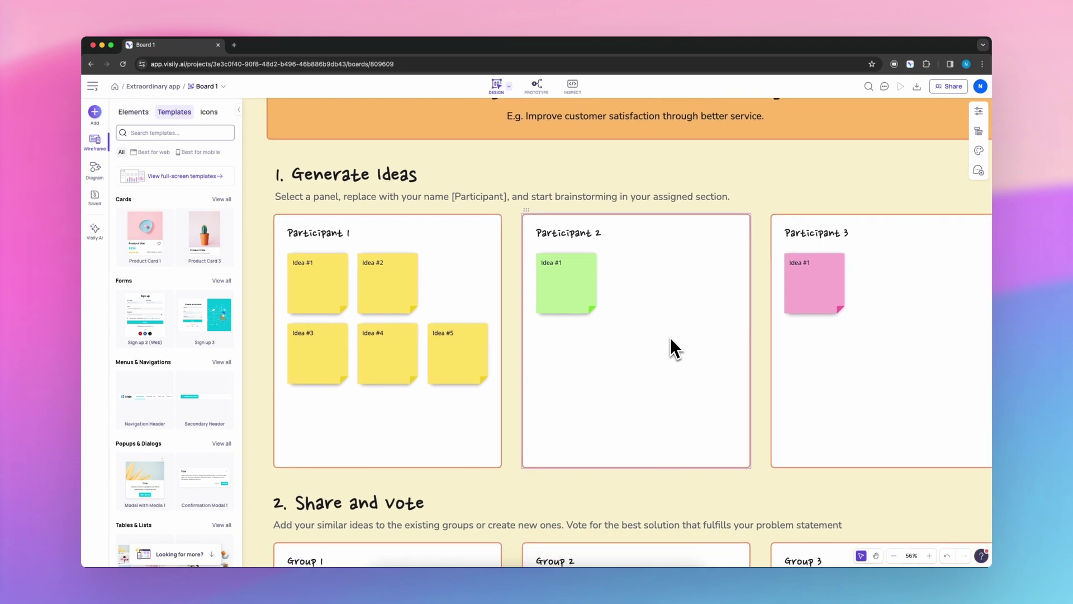
pyautogui.scroll(-3, 671, 337)
pyautogui.scroll(-1, 666, 343)
pyautogui.scroll(1, 666, 342)
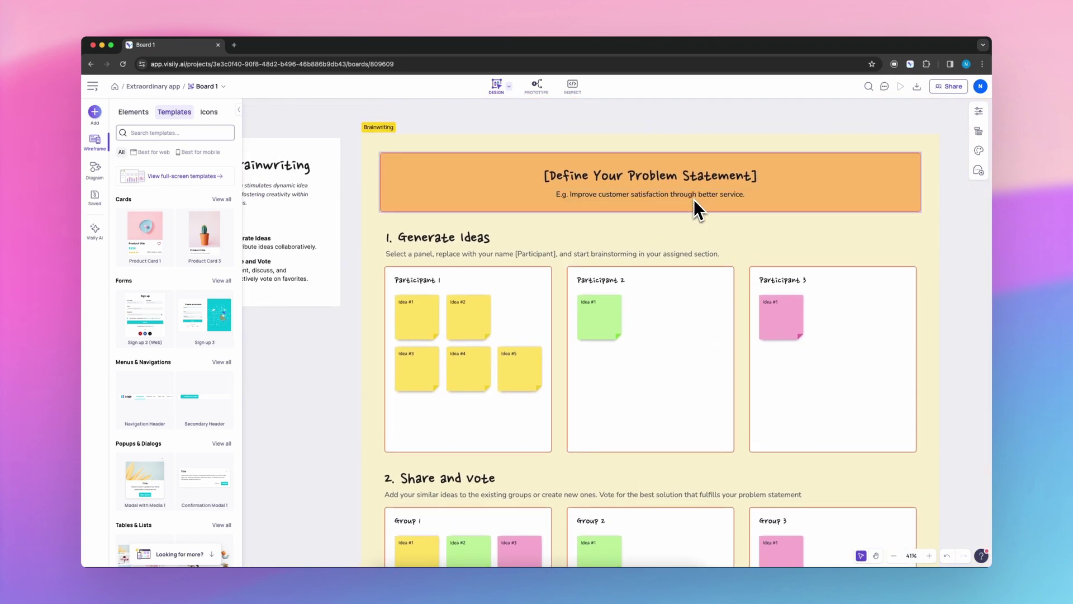
pyautogui.scroll(-5, 667, 163)
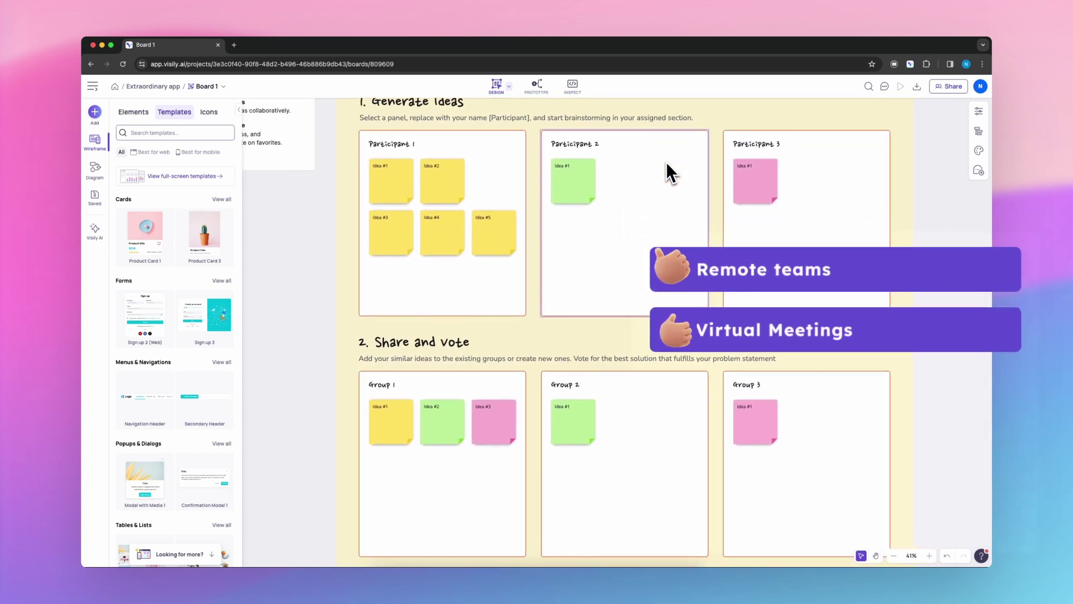
pyautogui.scroll(2, 666, 162)
pyautogui.scroll(-3, 666, 160)
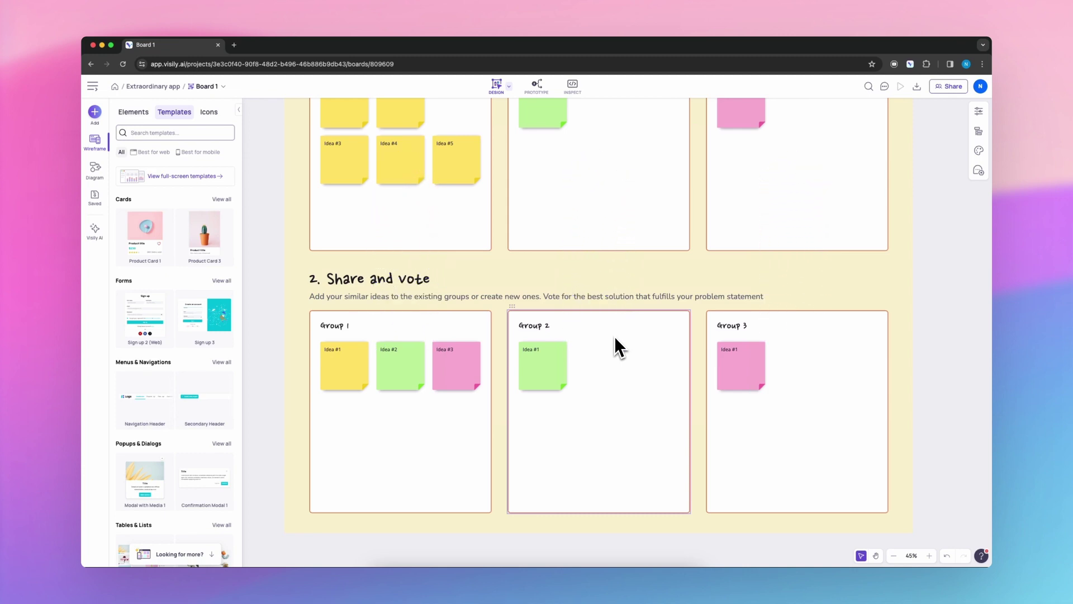
pyautogui.scroll(3, 615, 336)
pyautogui.scroll(-3, 615, 337)
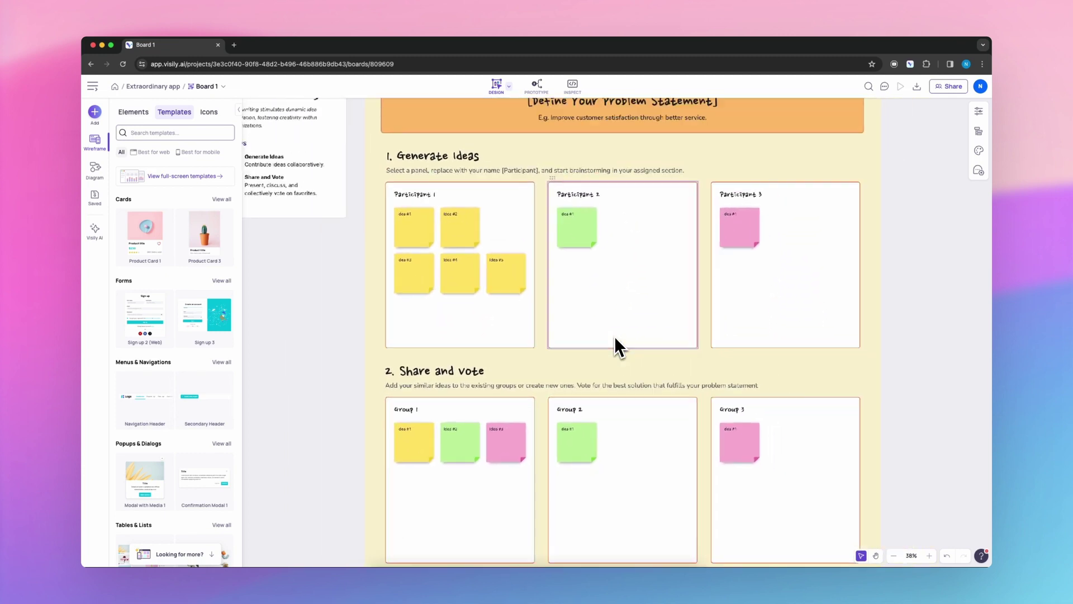